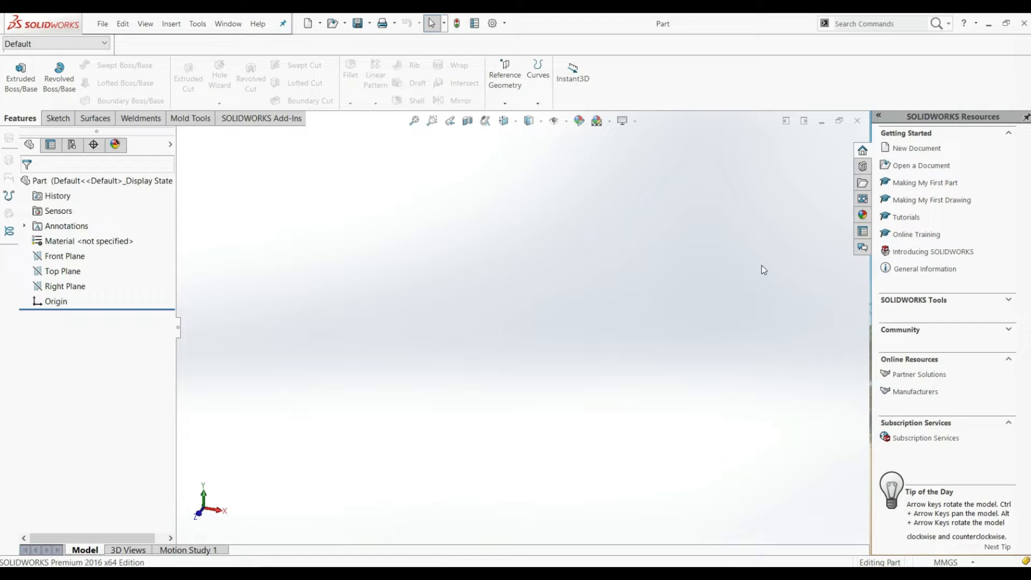
Sketch a circle with a radius of about 135 mm on the Top Plane, centred on the origin.
click(60, 271)
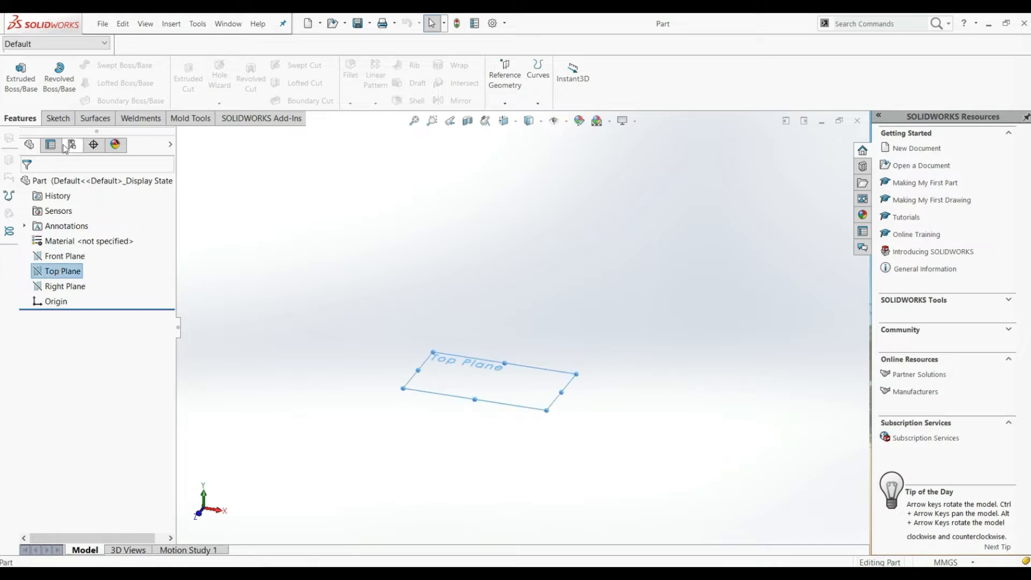
click(58, 118)
click(15, 75)
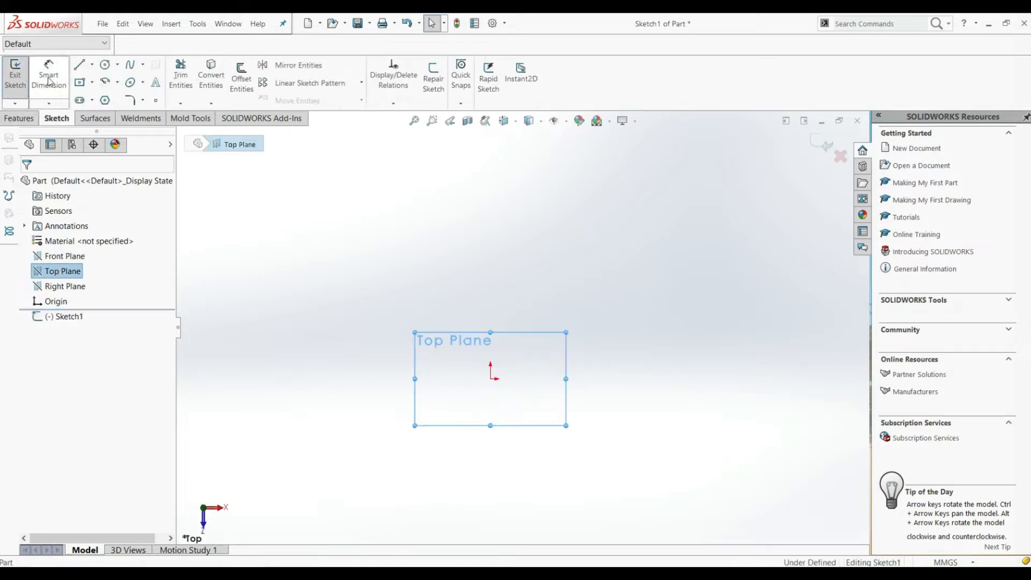
click(106, 65)
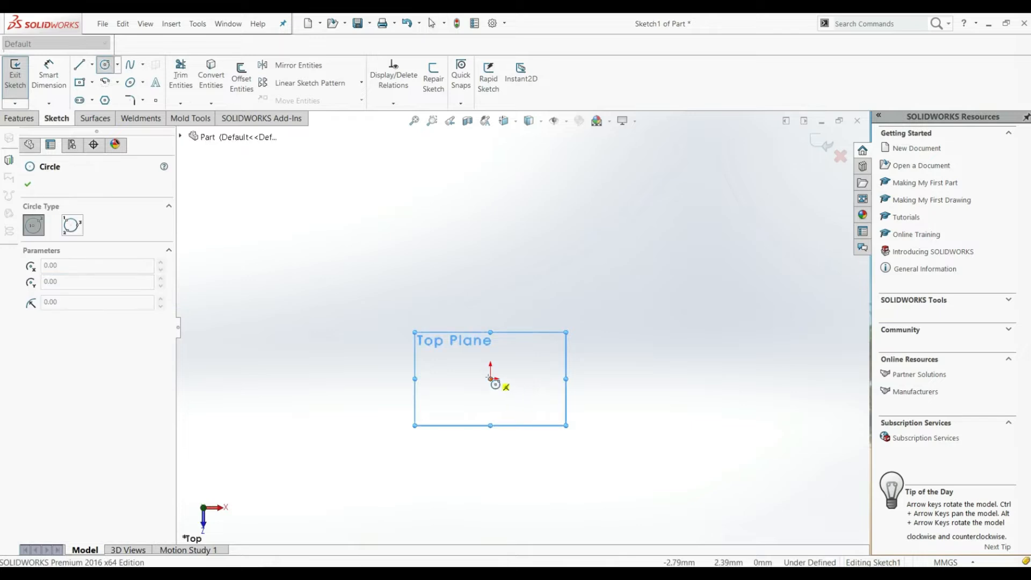
click(490, 378)
click(424, 288)
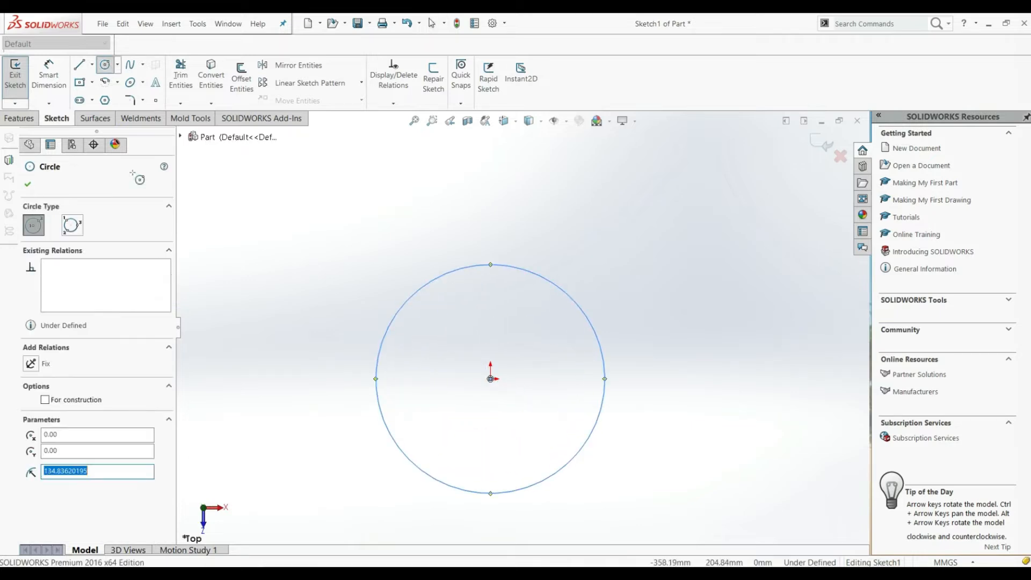
click(27, 184)
Extrude the circle 150 mm with a Blind end condition to form a solid cylinder.
click(18, 118)
click(20, 75)
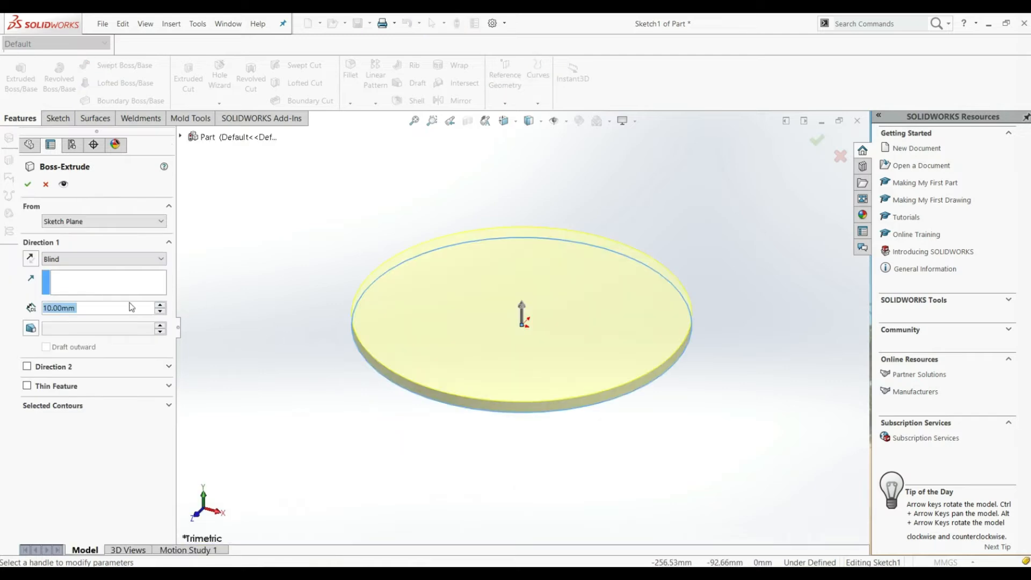
text(150)
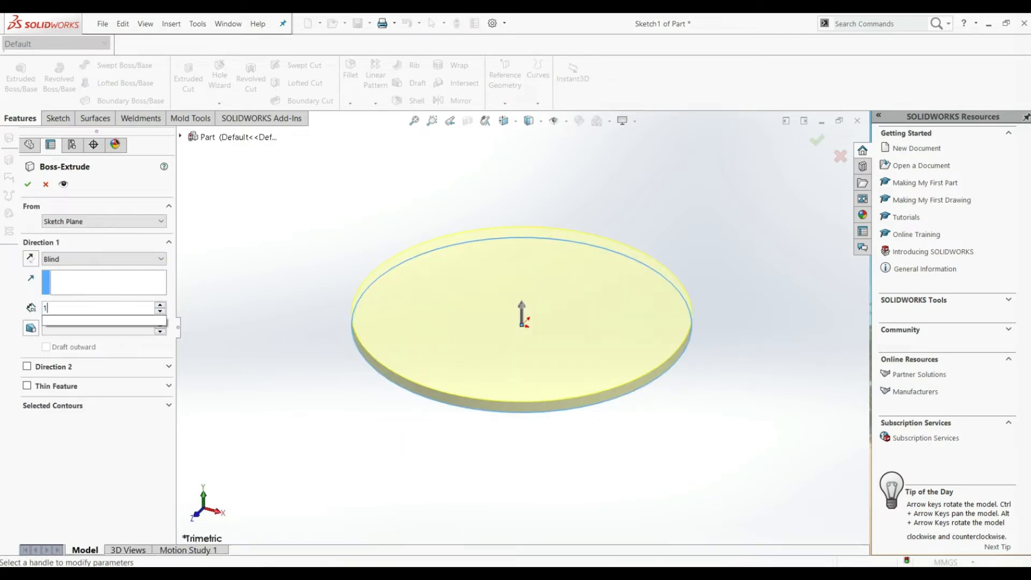
scroll(441, 356, up, 4)
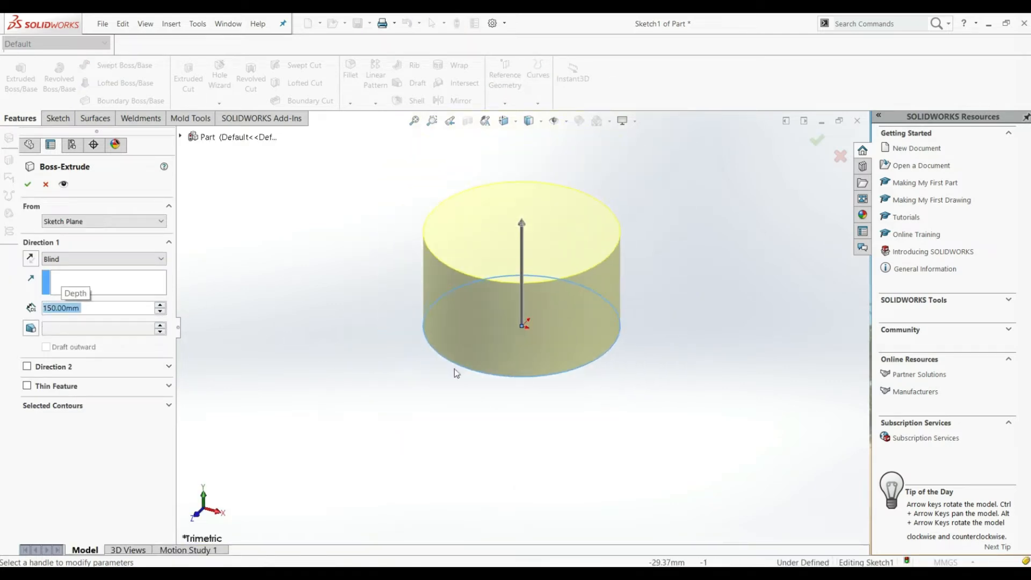
scroll(530, 237, down, 2)
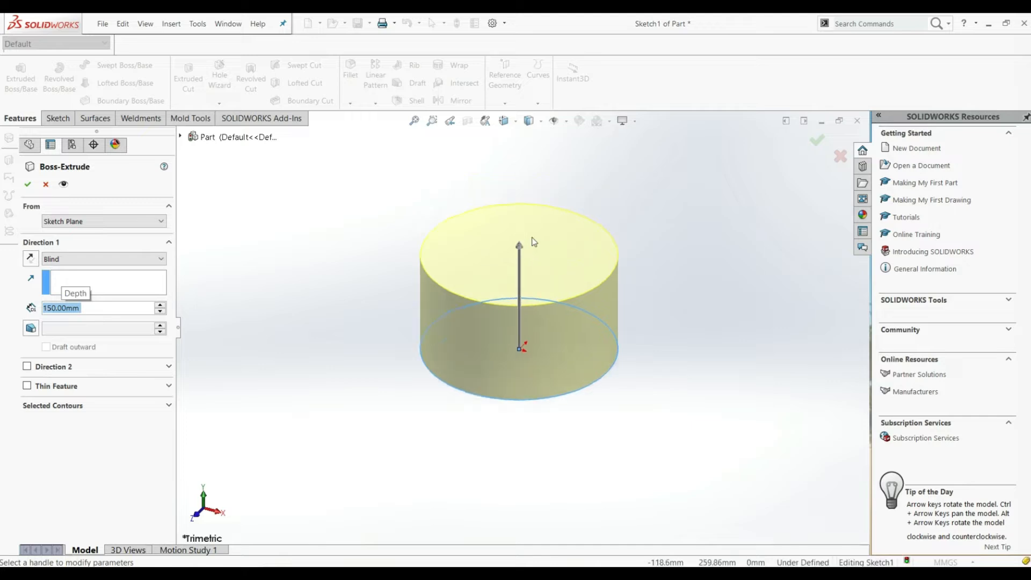
click(27, 184)
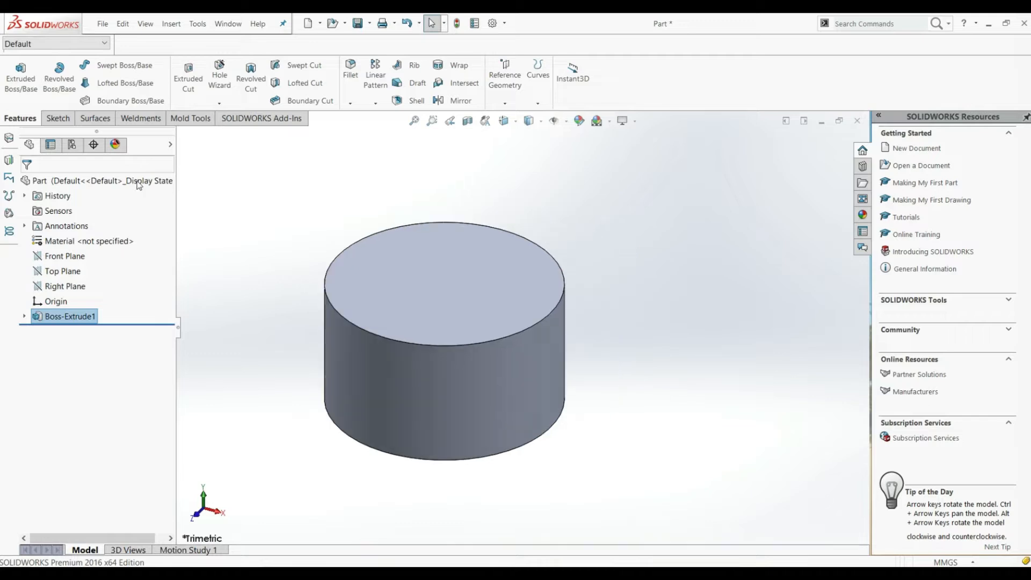
Create a reference plane offset 170 mm from the Front Plane, in front of the cylinder.
click(505, 86)
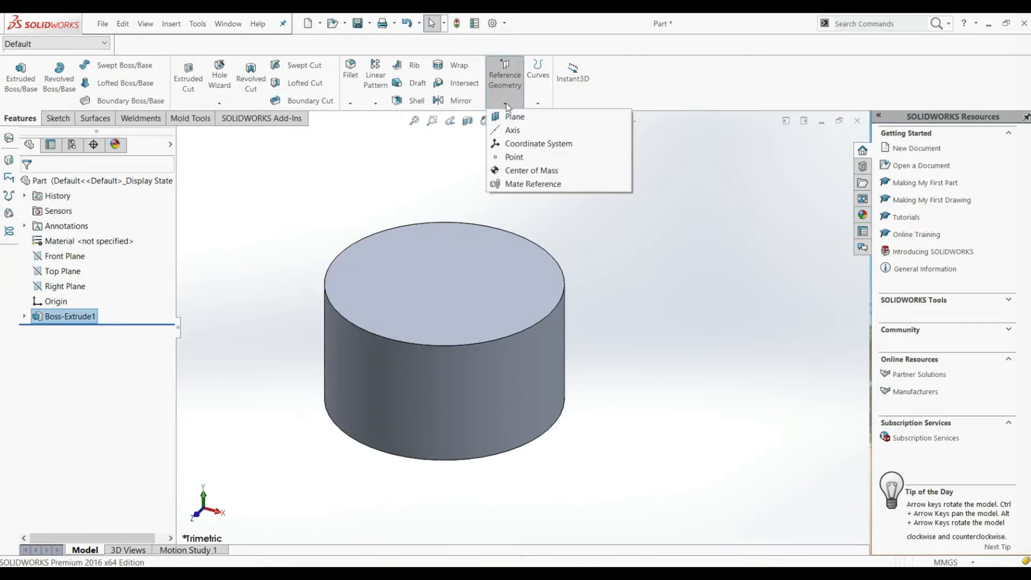
click(510, 117)
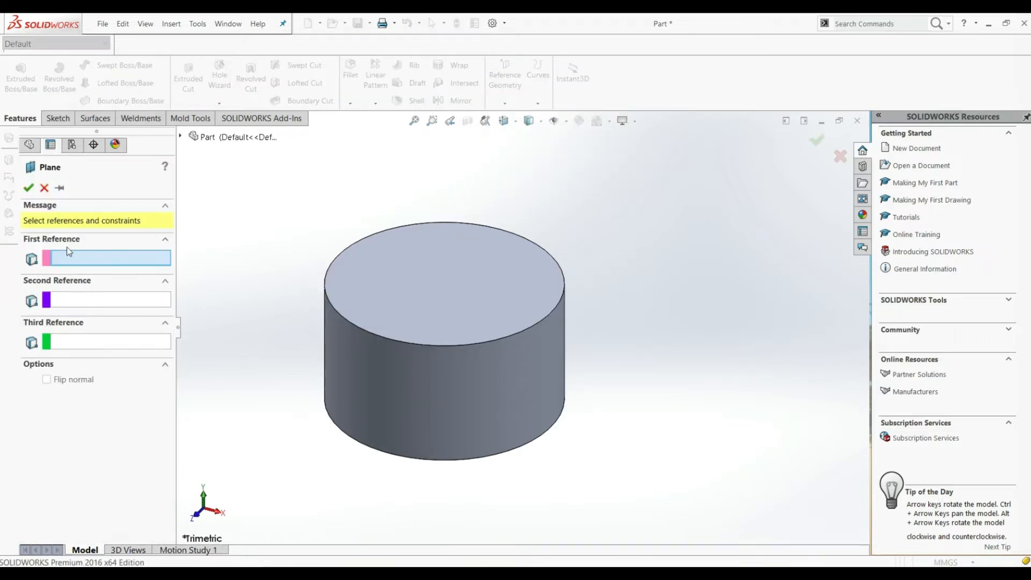
click(181, 137)
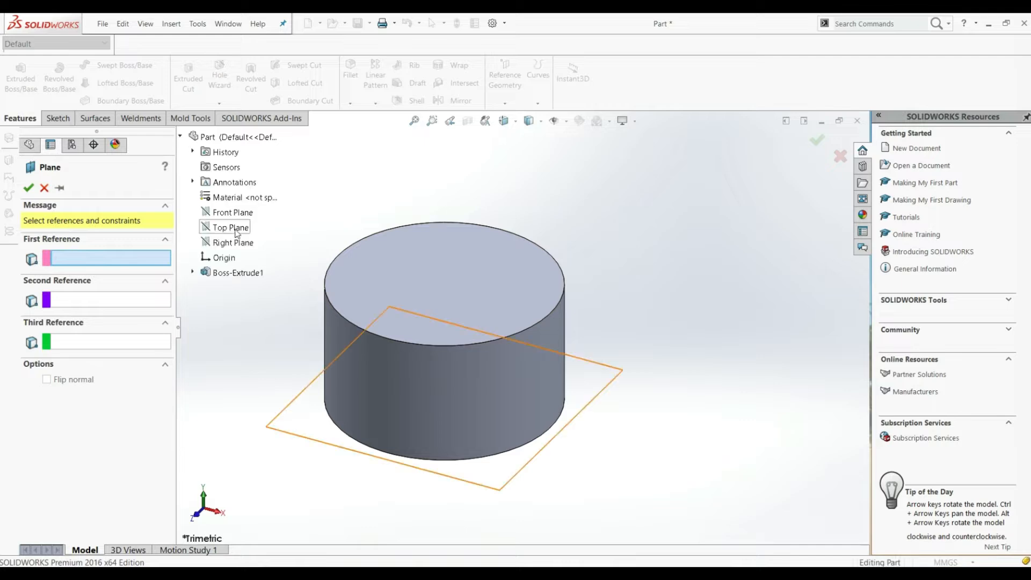
click(226, 214)
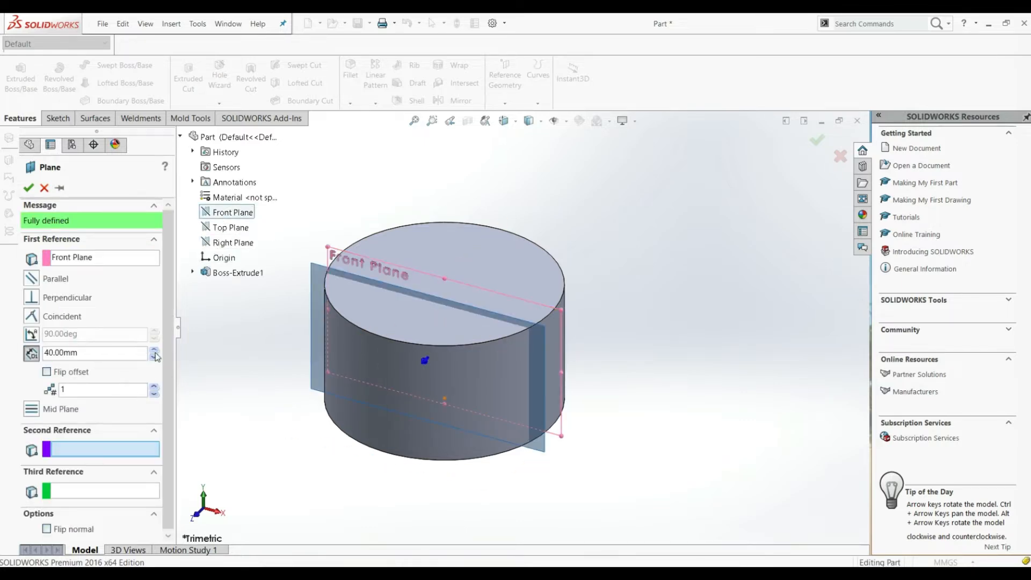
drag(154, 352, 153, 354)
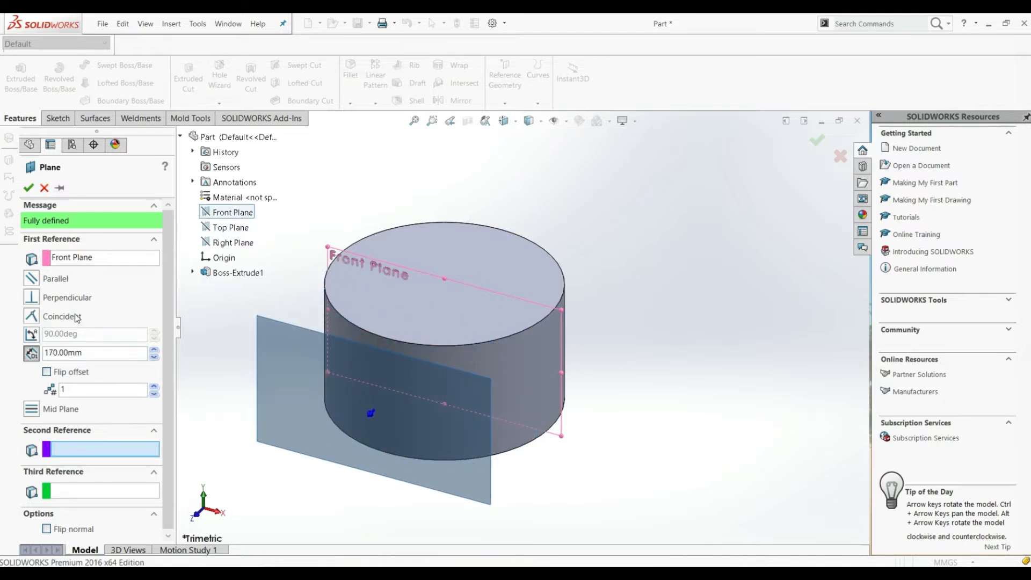
click(28, 187)
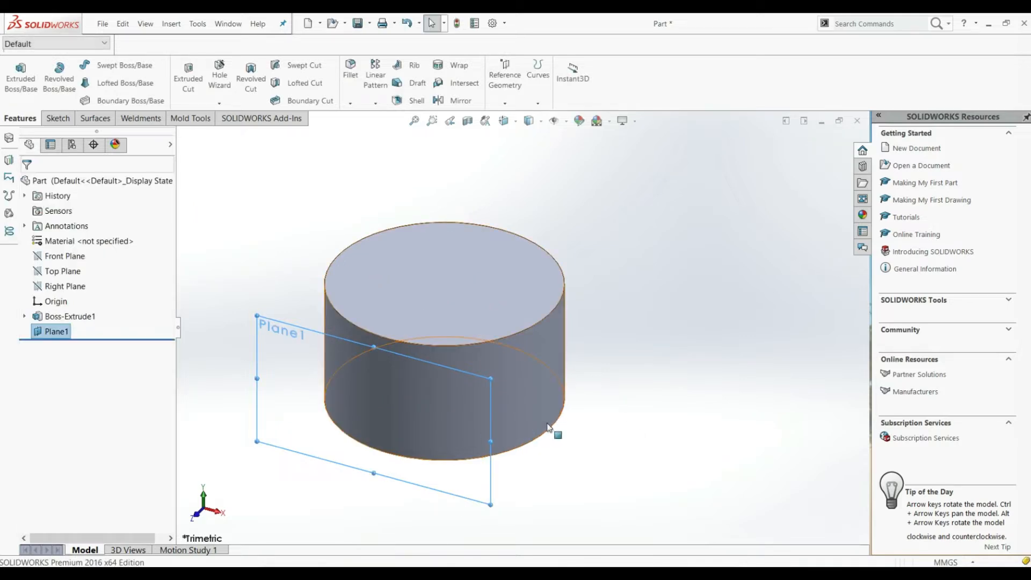
Start a sketch on the offset plane and draw a horizontal line about 345 mm long across the cylinder's upper part, past both sides.
click(57, 119)
click(26, 78)
click(504, 121)
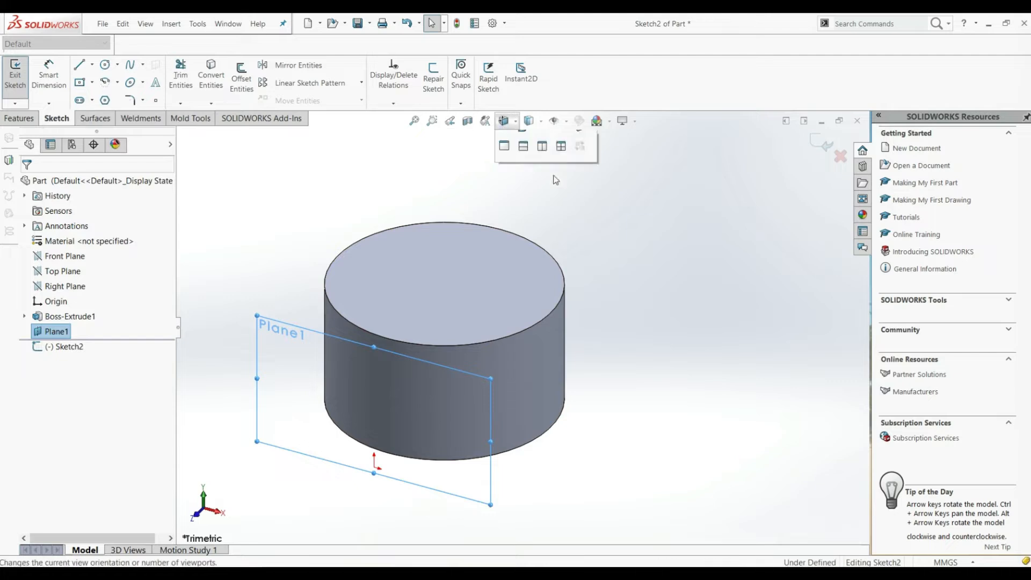
click(583, 197)
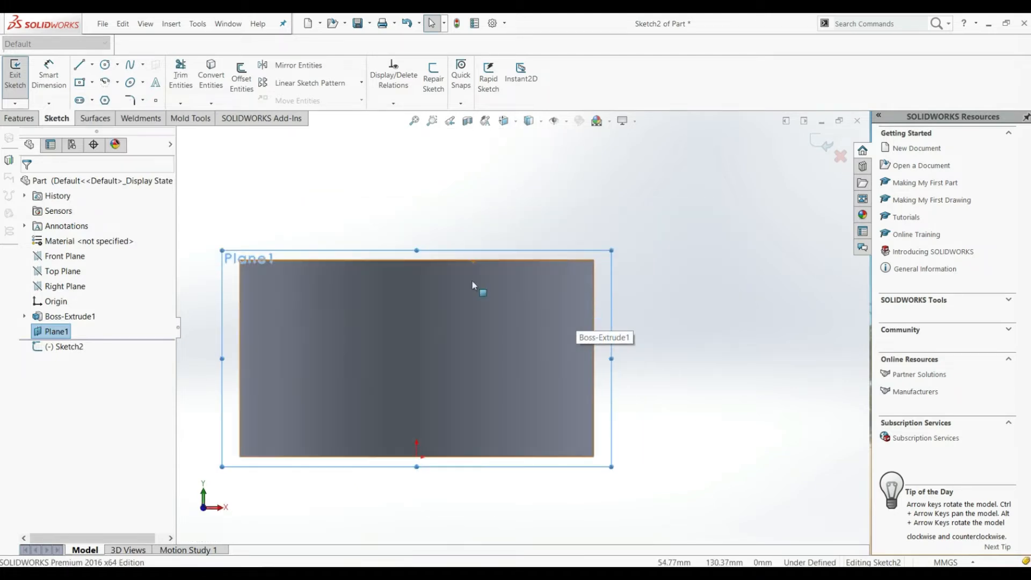
key(l)
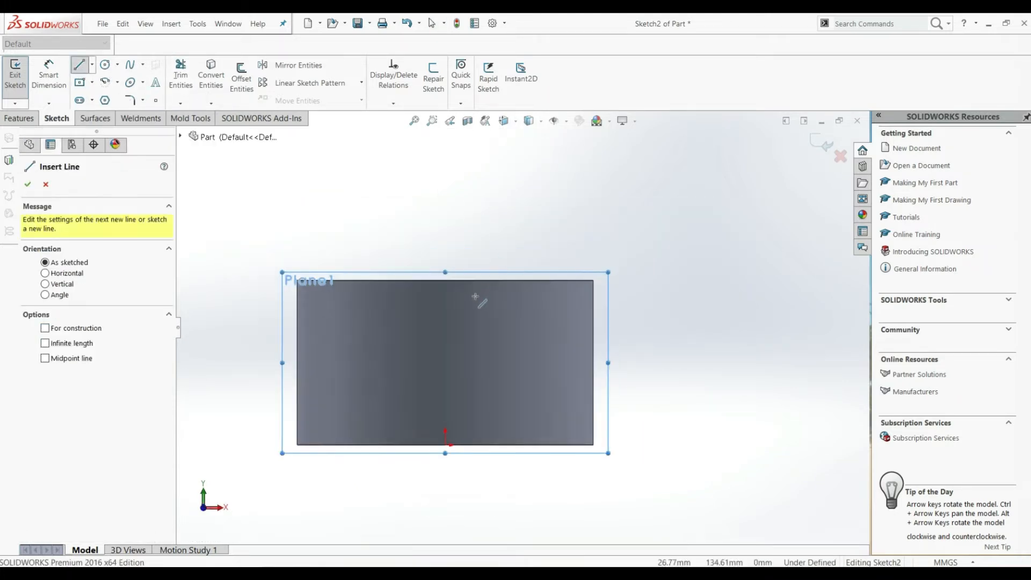
click(264, 318)
click(643, 318)
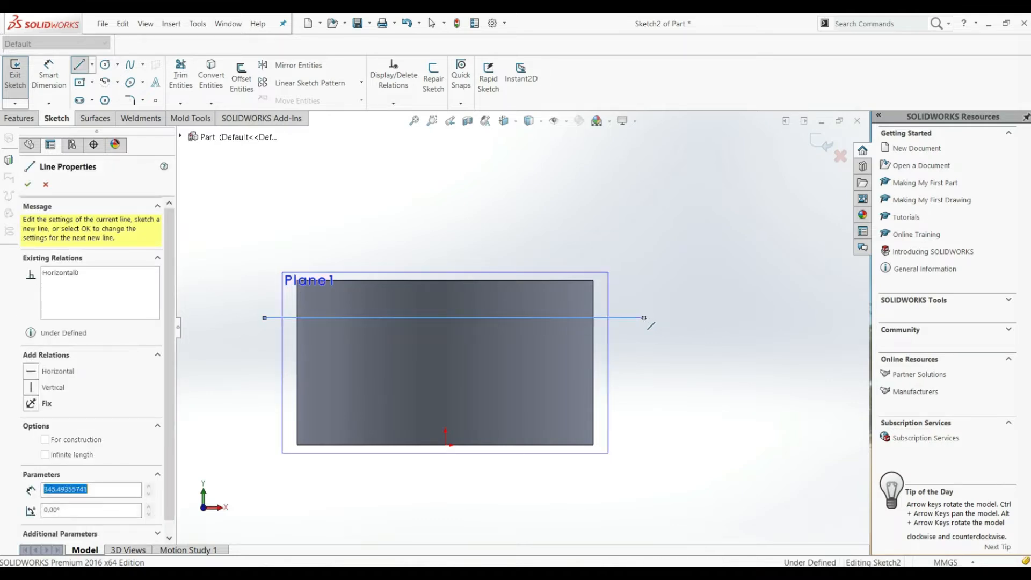
key(Escape)
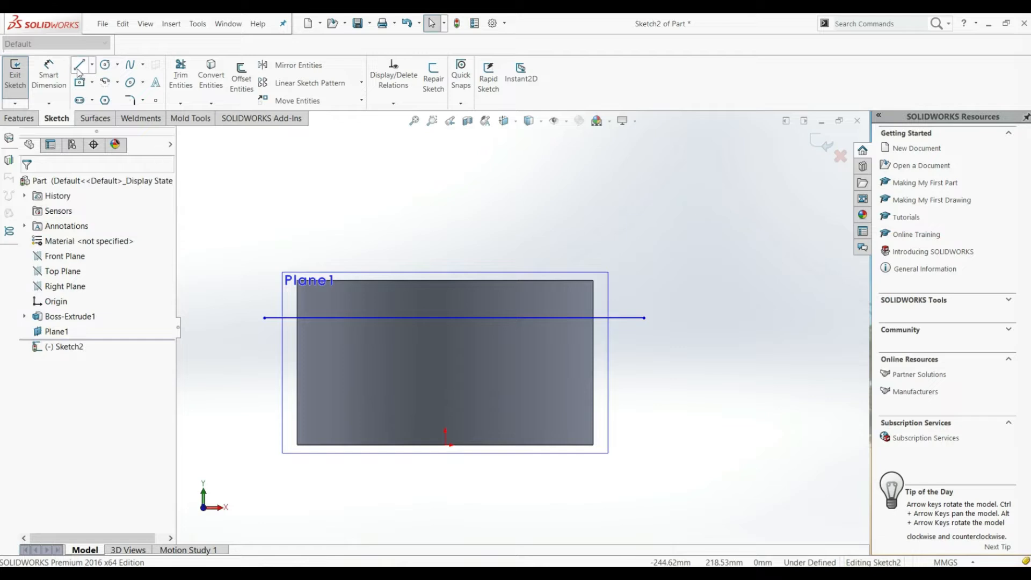
Draw two connected lines forming an inverted V below the horizontal line, with both ends extending past the cylinder's lower edge.
click(79, 66)
mouse_move(365, 465)
mouse_down()
mouse_move(445, 356)
mouse_move(524, 436)
mouse_move(536, 472)
mouse_up()
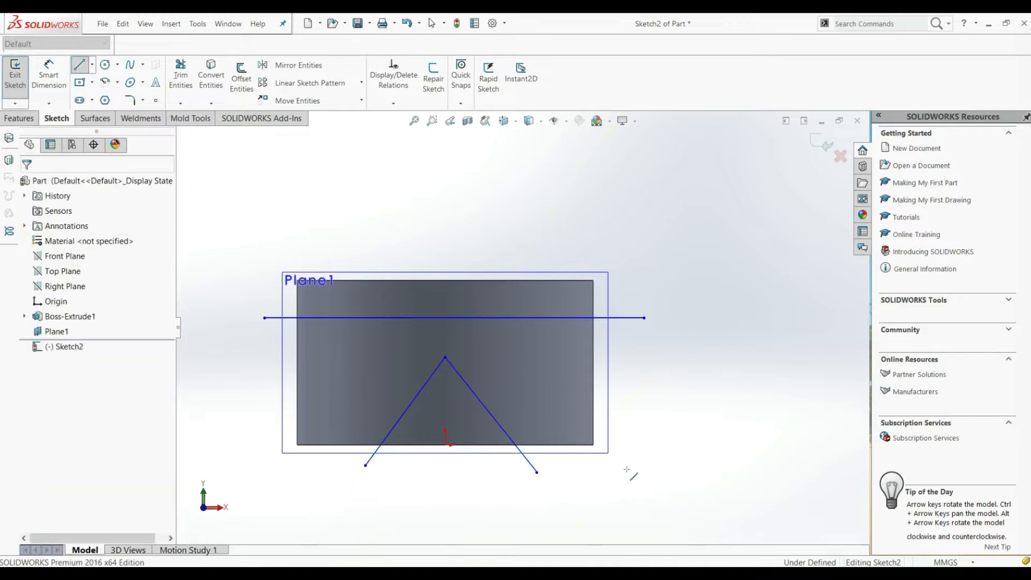
key(Escape)
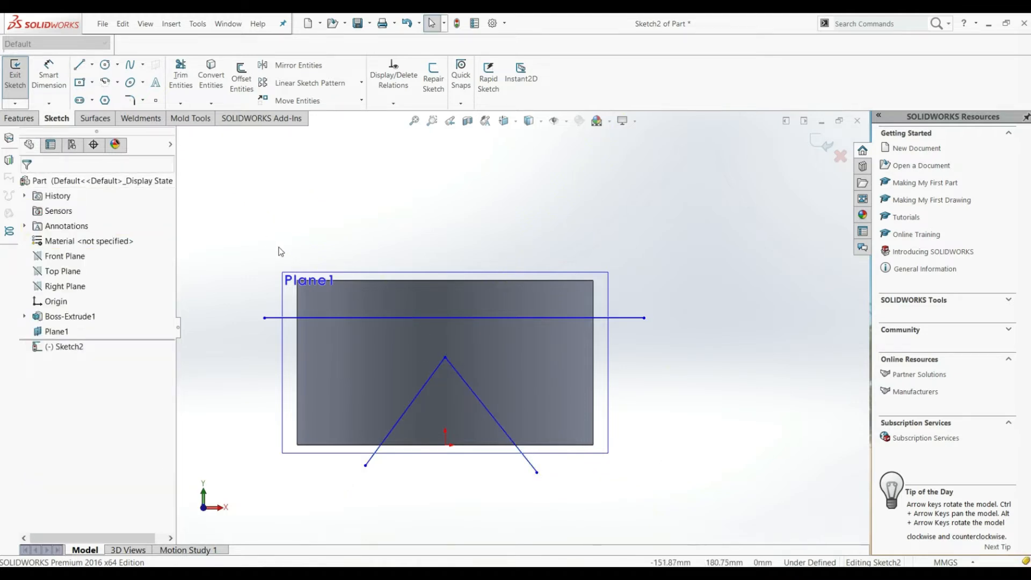
Enable the Analysis Preparation command set and bring up its commands.
middle_drag(575, 340, 510, 374)
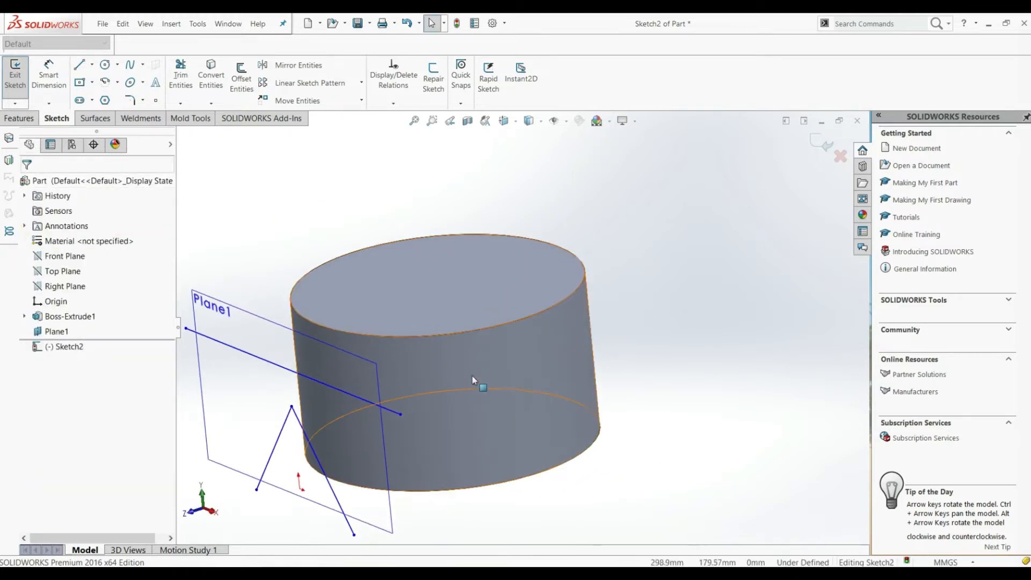
scroll(300, 392, up, 2)
middle_drag(440, 413, 368, 501)
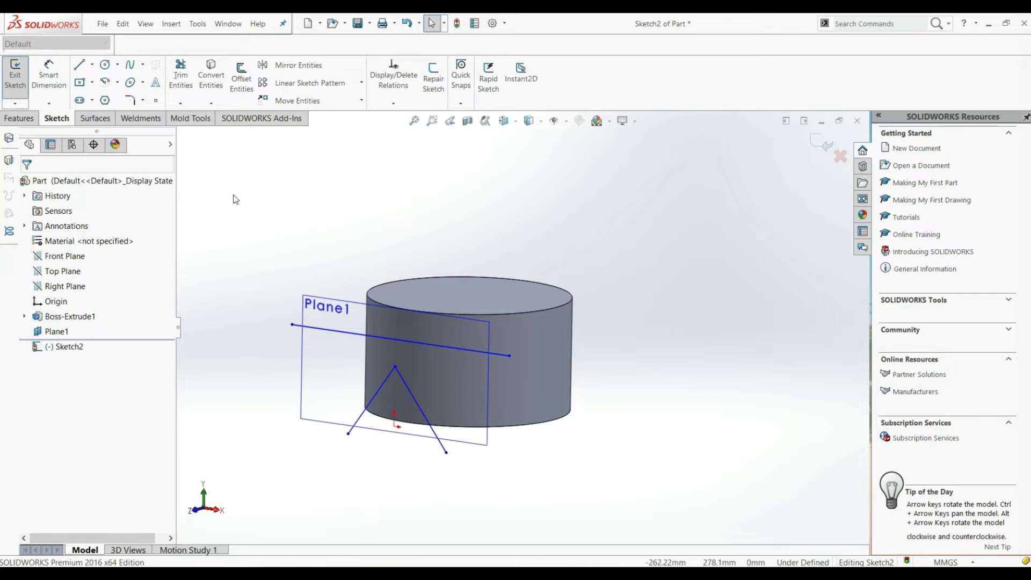
right_click(234, 119)
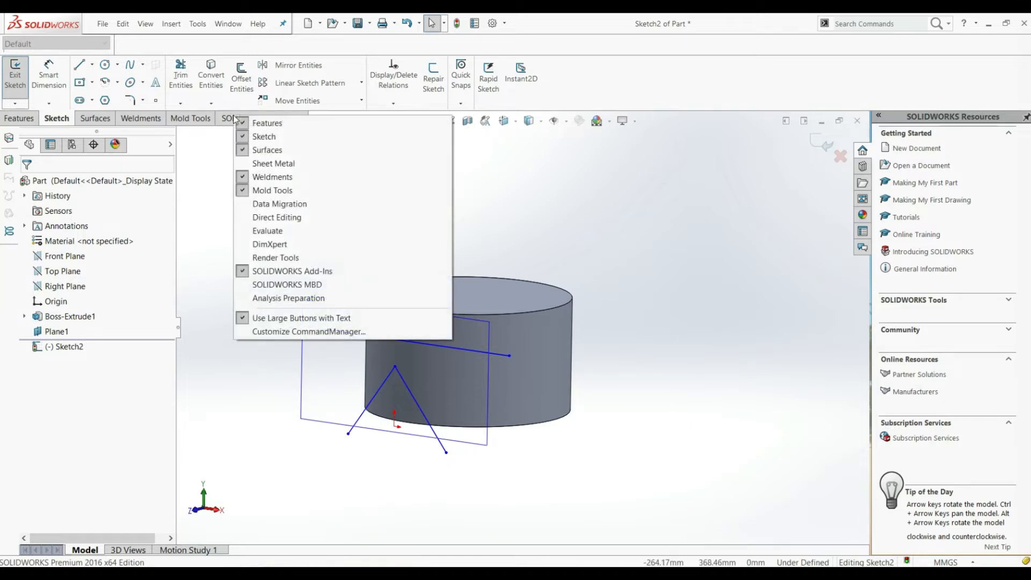
click(288, 299)
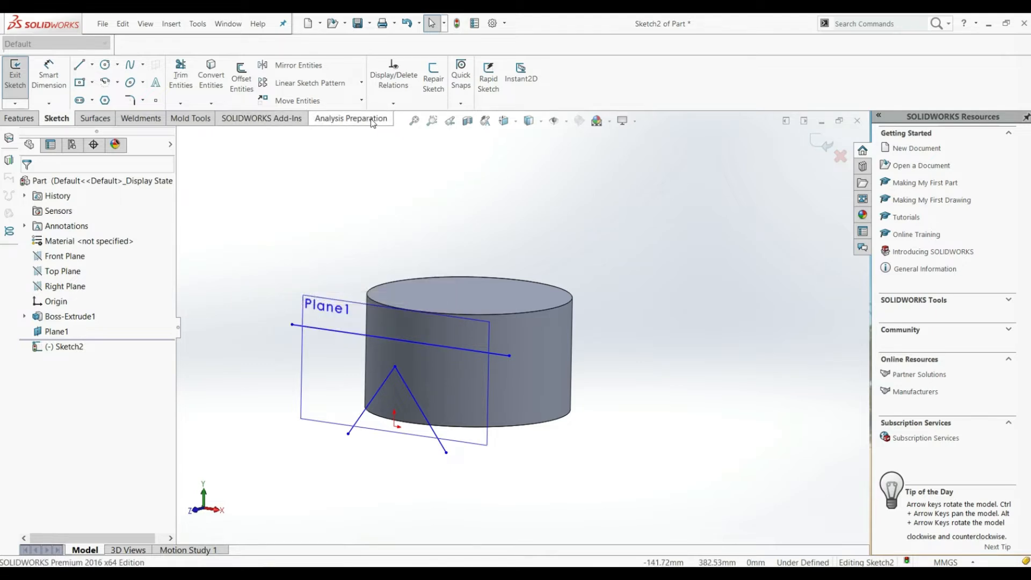
click(327, 120)
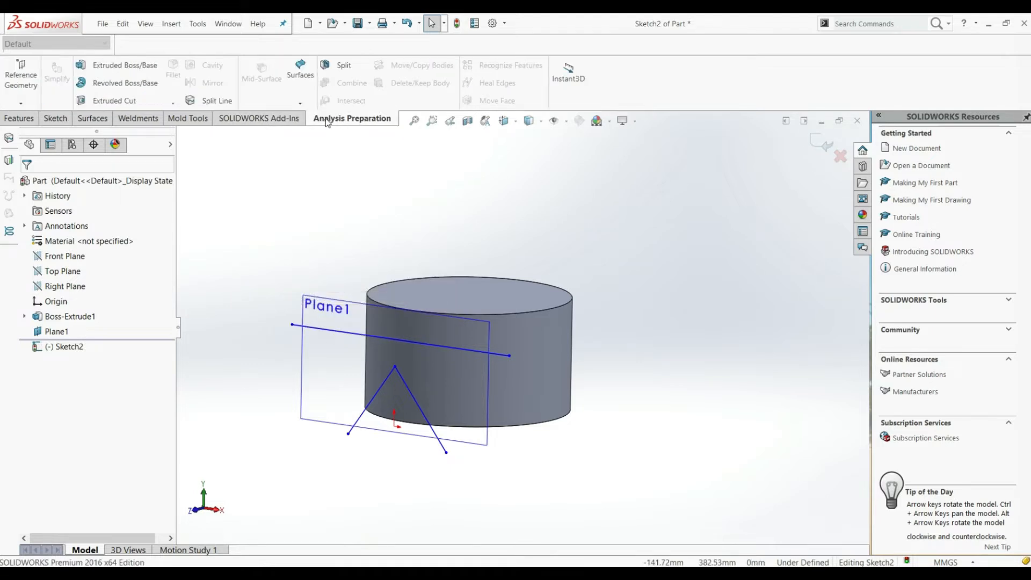
Create a Projection split line from the current sketch on the cylinder's side face.
click(210, 100)
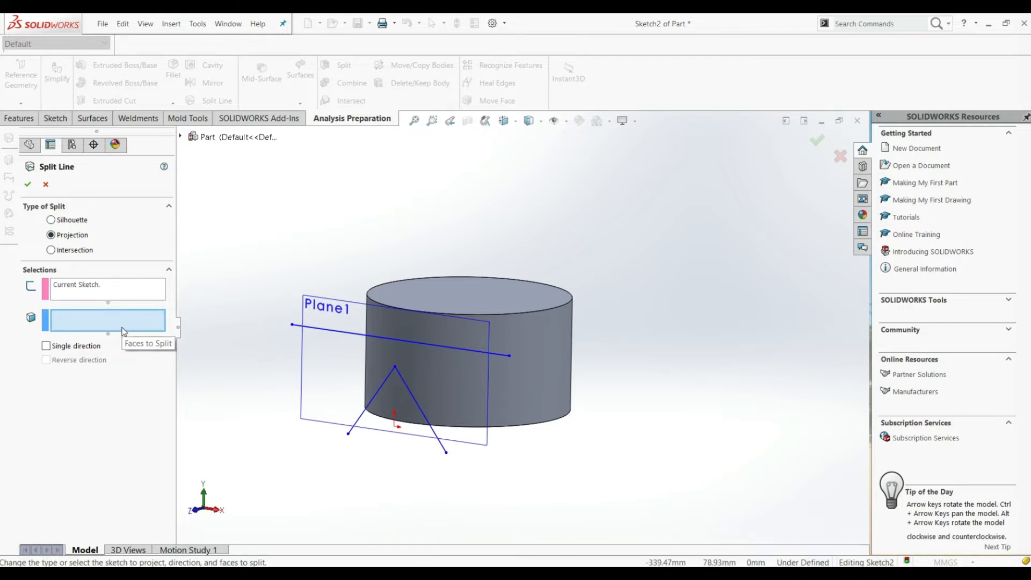
click(549, 381)
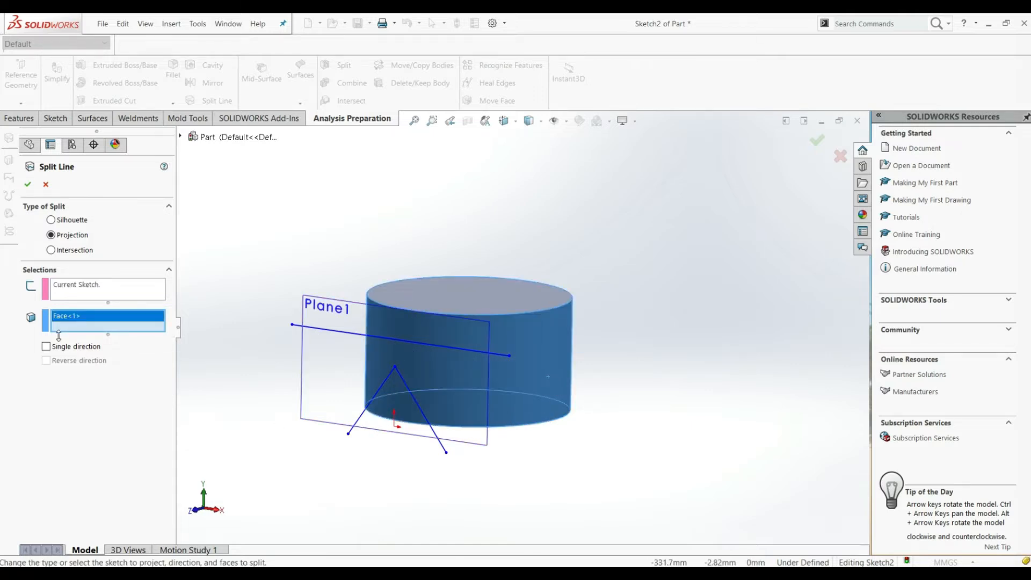
middle_drag(582, 461, 536, 467)
click(27, 185)
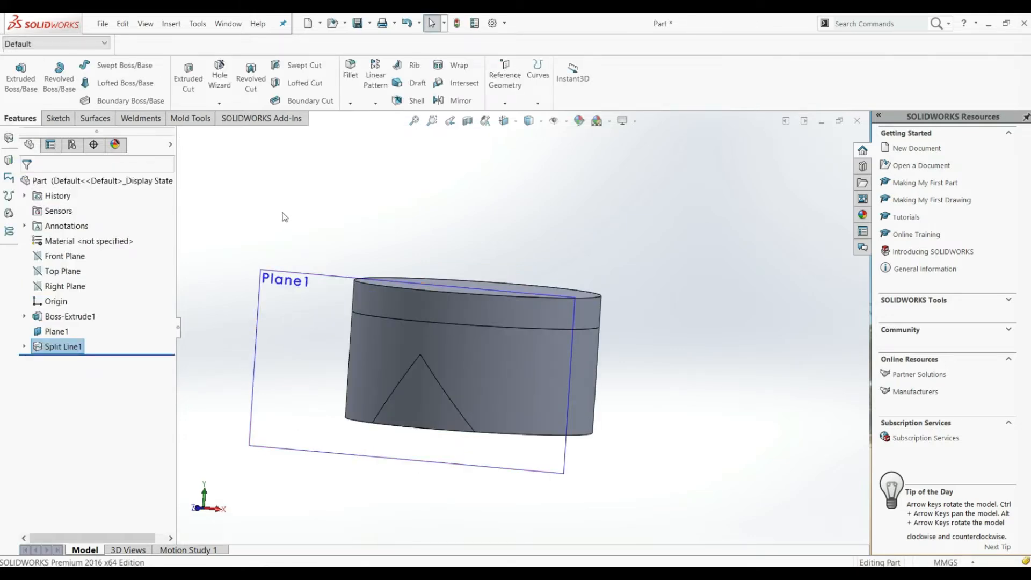
Examine the separate regions of the cylinder's split side face, selecting them and viewing the model from several angles.
click(401, 301)
click(363, 356)
click(449, 409)
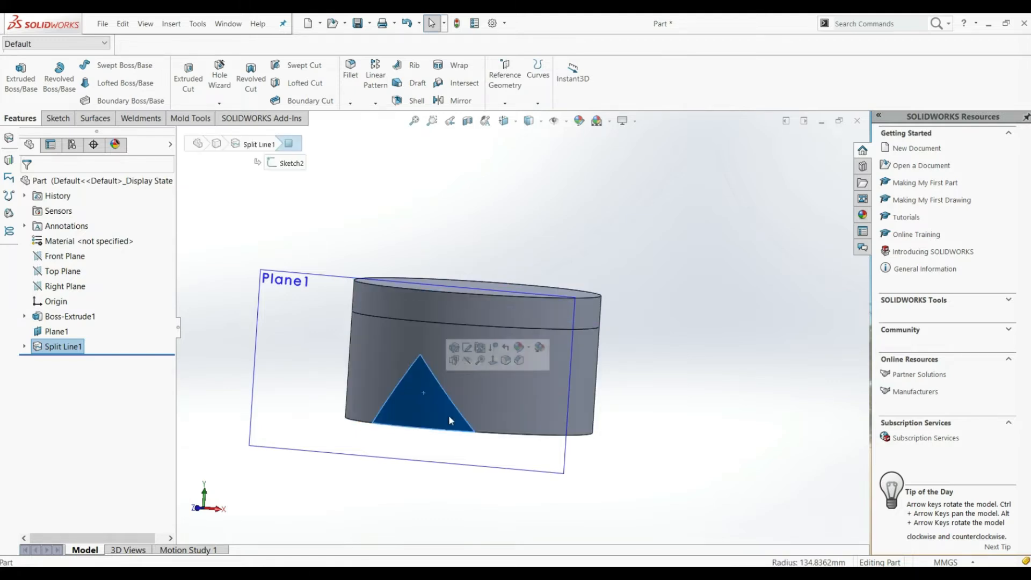
click(679, 392)
middle_drag(679, 391, 522, 363)
click(522, 360)
click(530, 430)
middle_drag(530, 429, 326, 463)
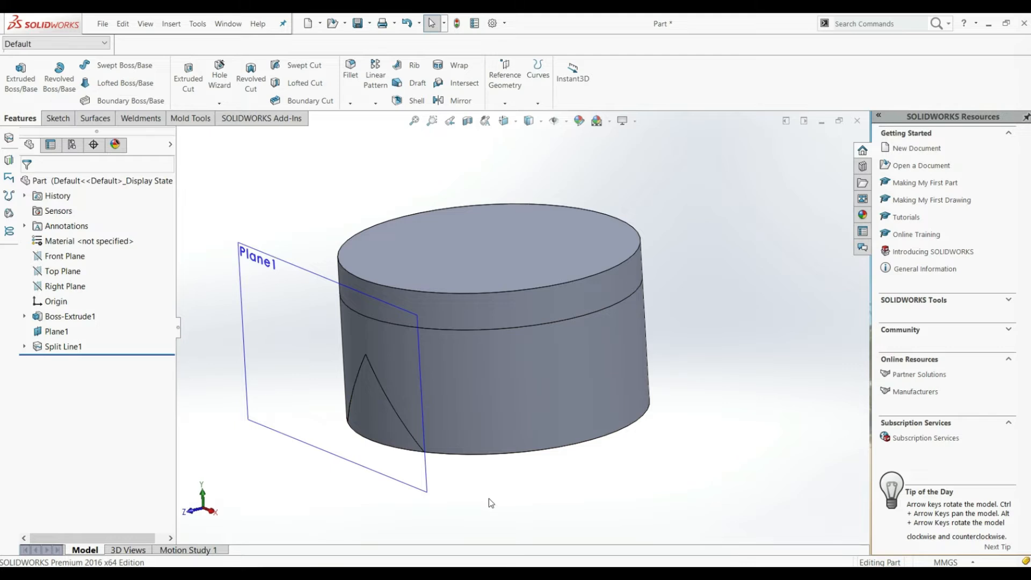
Open the split line's sketch for editing, face its plane and delete all of its lines.
click(25, 346)
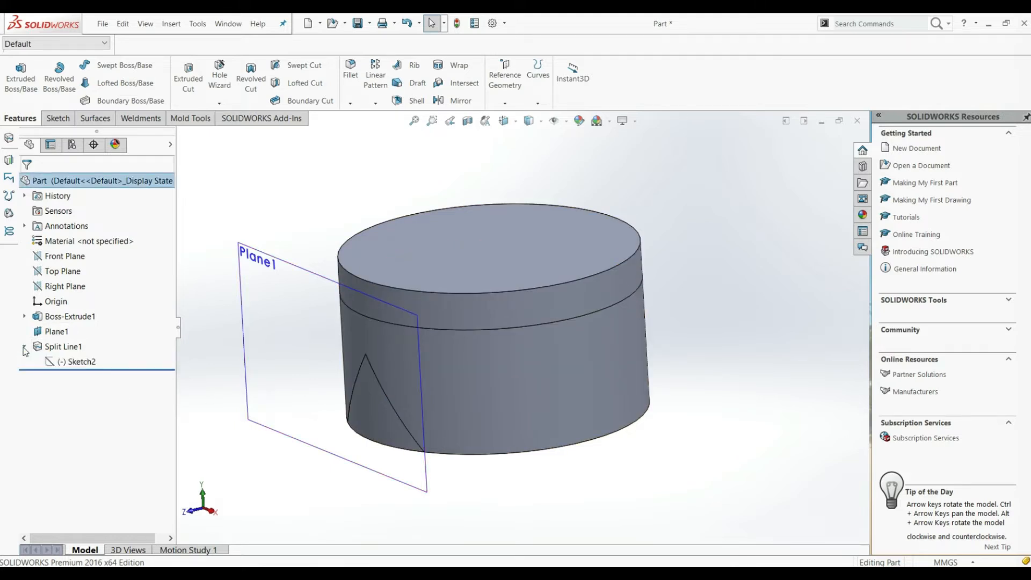
click(60, 363)
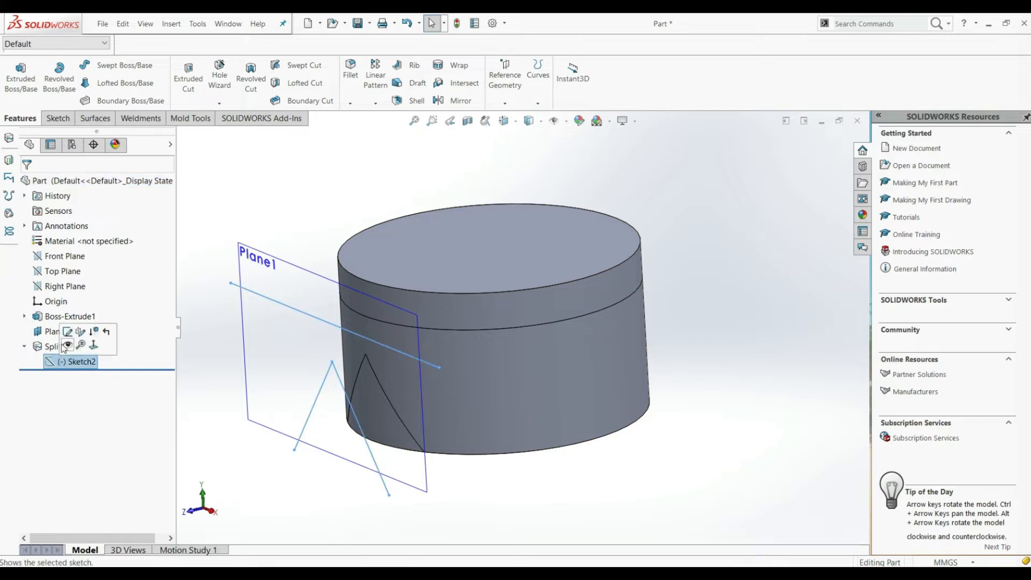
click(64, 332)
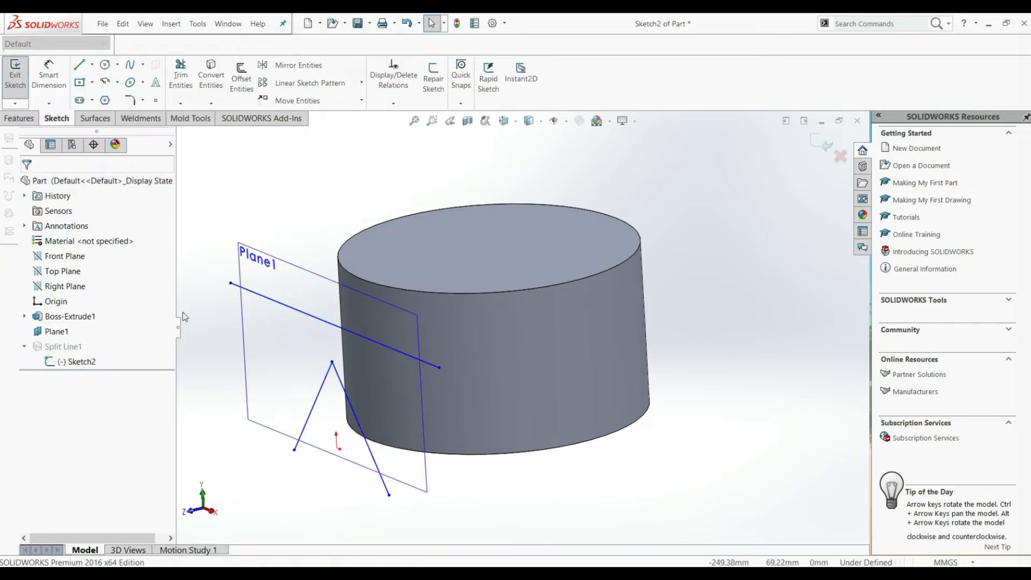
click(504, 121)
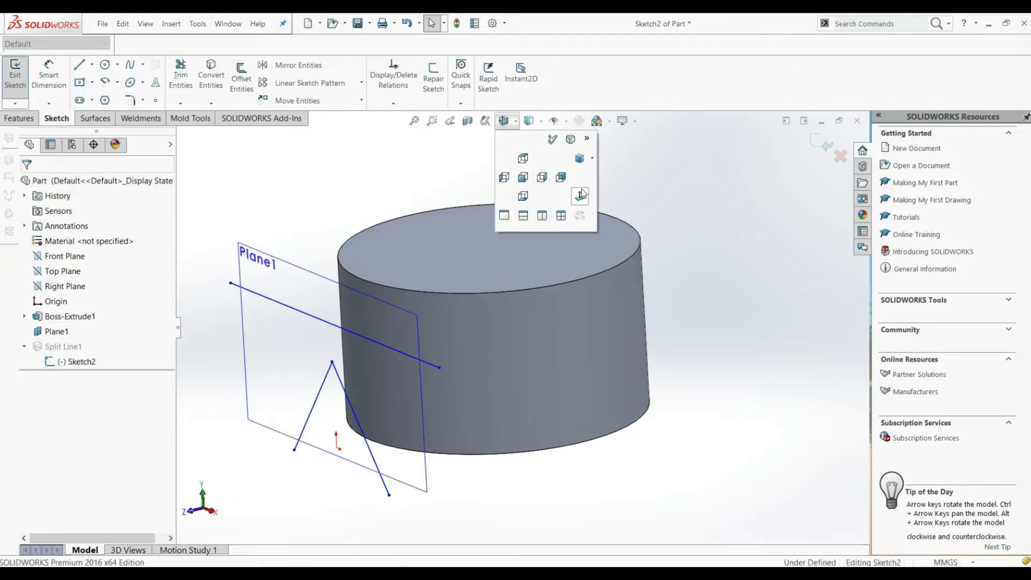
click(580, 197)
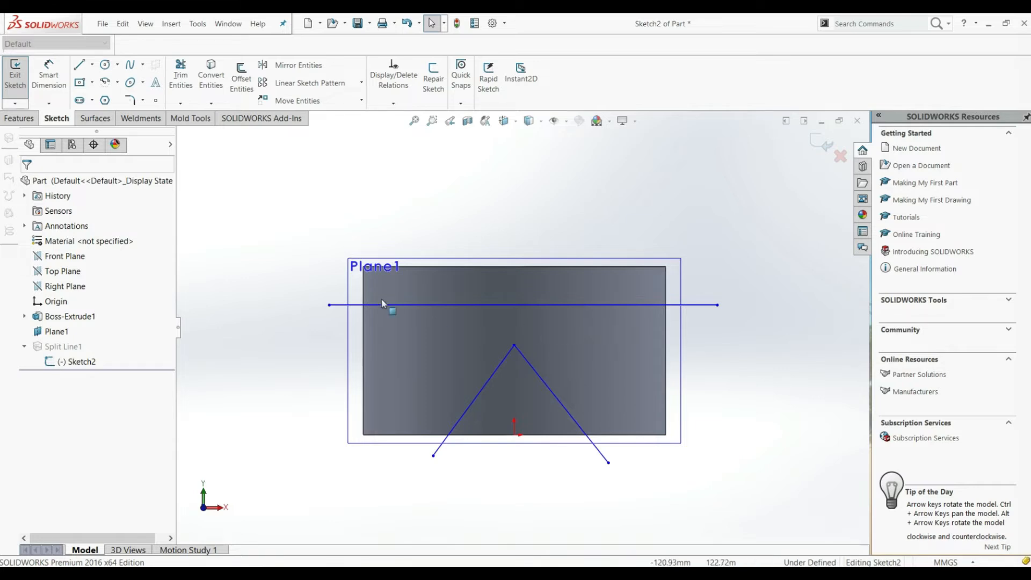
mouse_move(255, 192)
mouse_down()
mouse_move(589, 423)
mouse_move(756, 522)
mouse_up()
key(Delete)
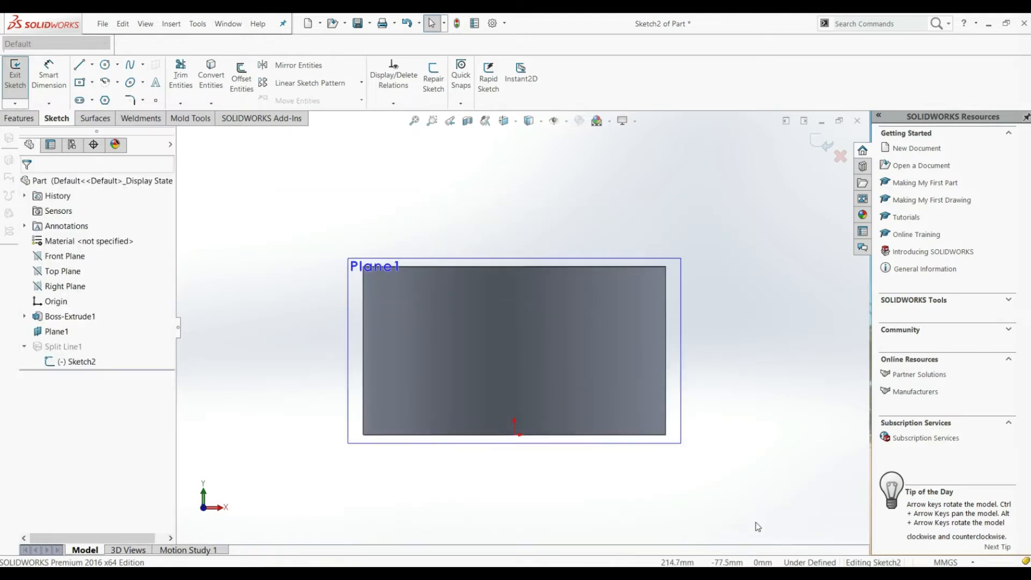
Draw a horizontal centerline about 153 mm long across the lower half of the cylinder's side.
click(92, 66)
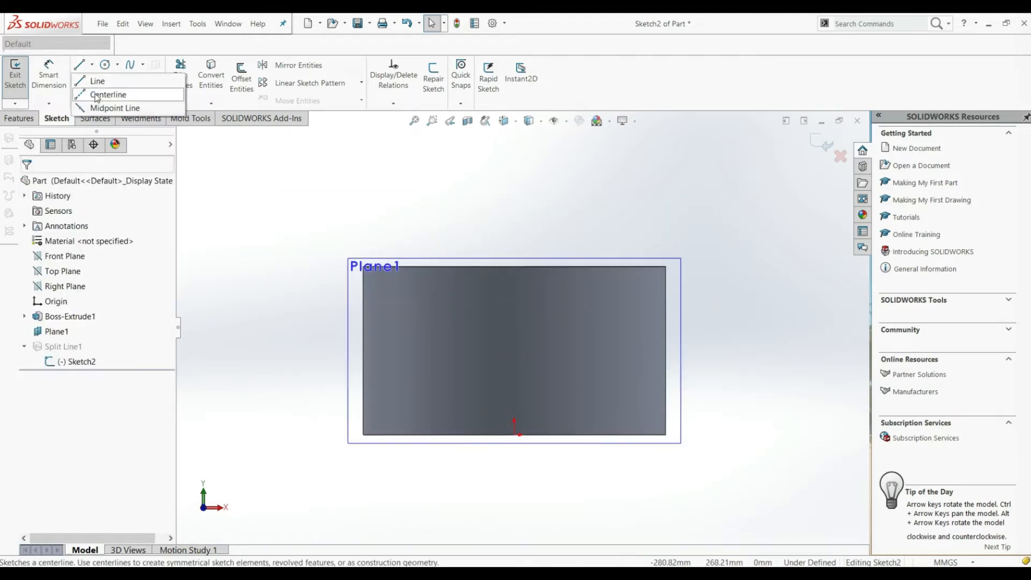
click(96, 96)
click(421, 374)
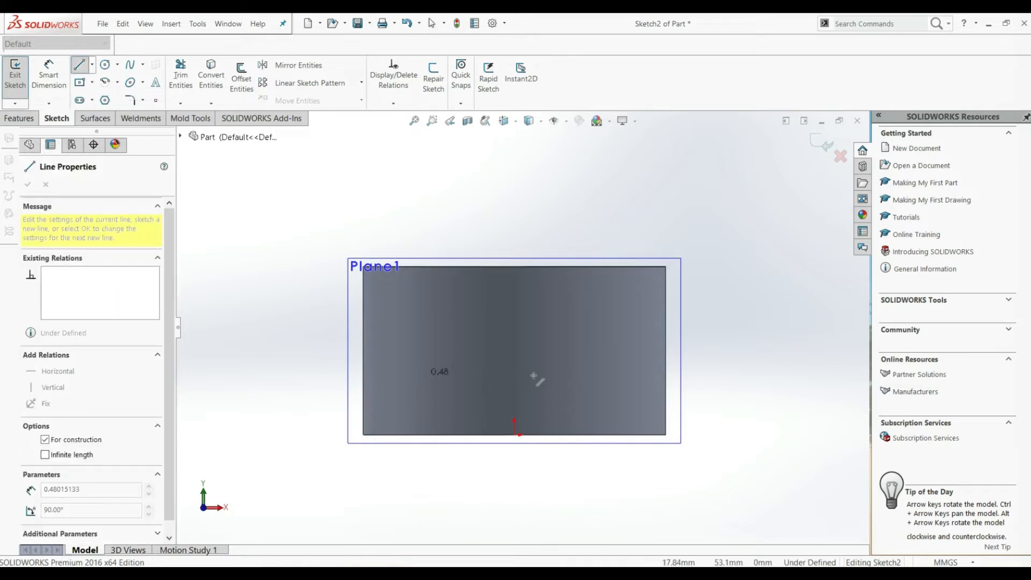
click(592, 375)
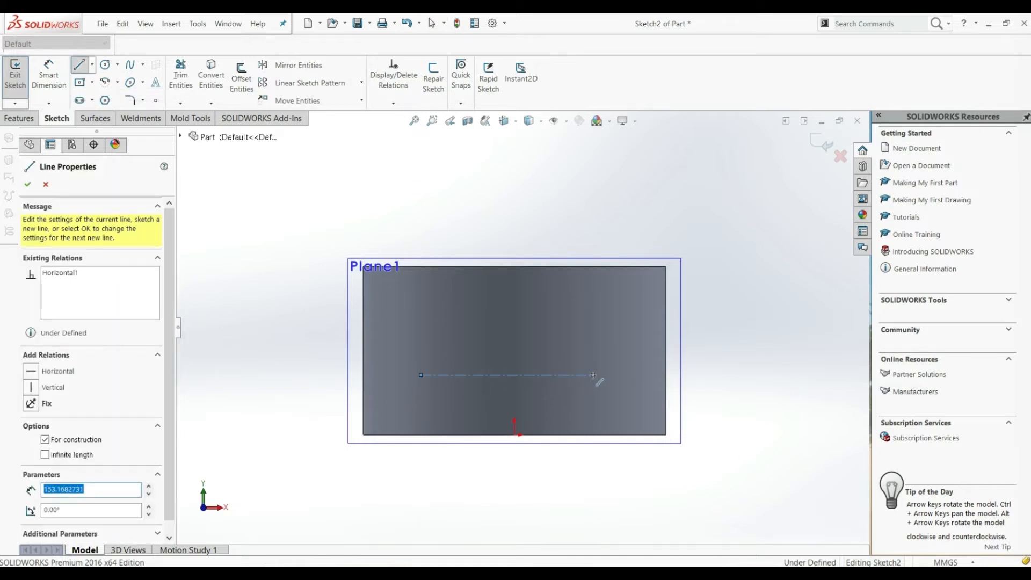
key(Escape)
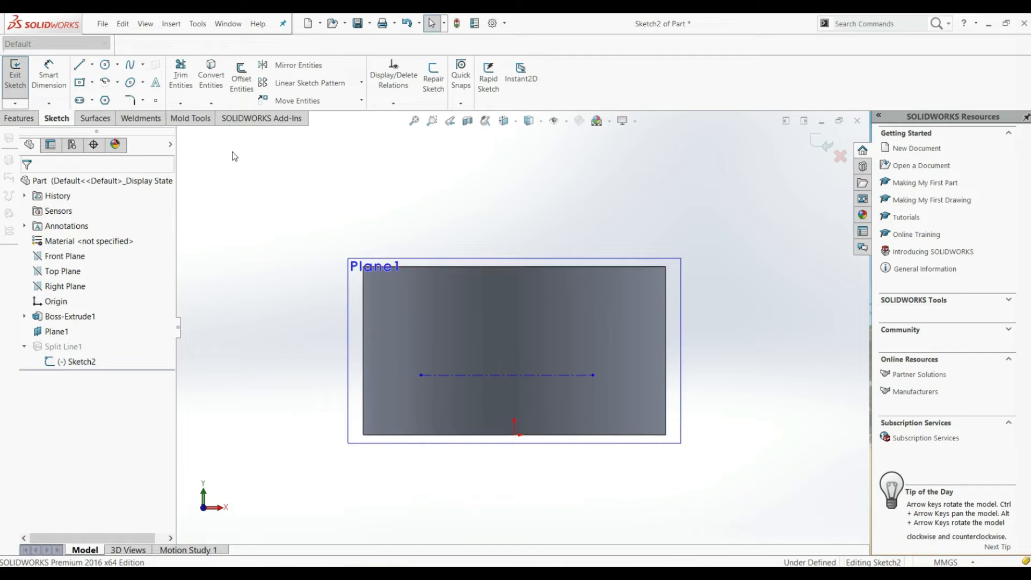
Create bold sketch text CAD along the centerline, adding leading spaces to shift it to the line's middle.
click(155, 83)
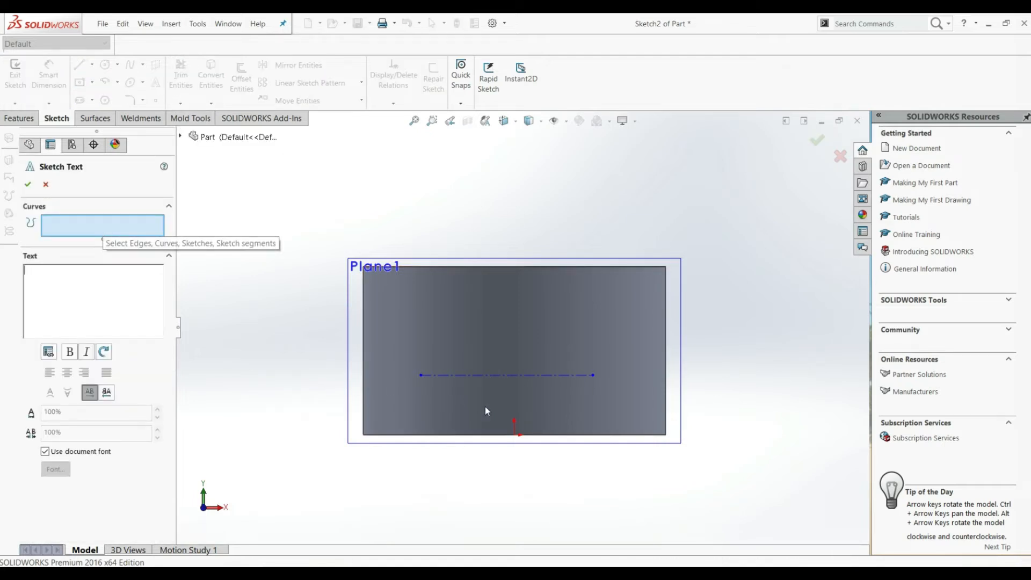
click(476, 375)
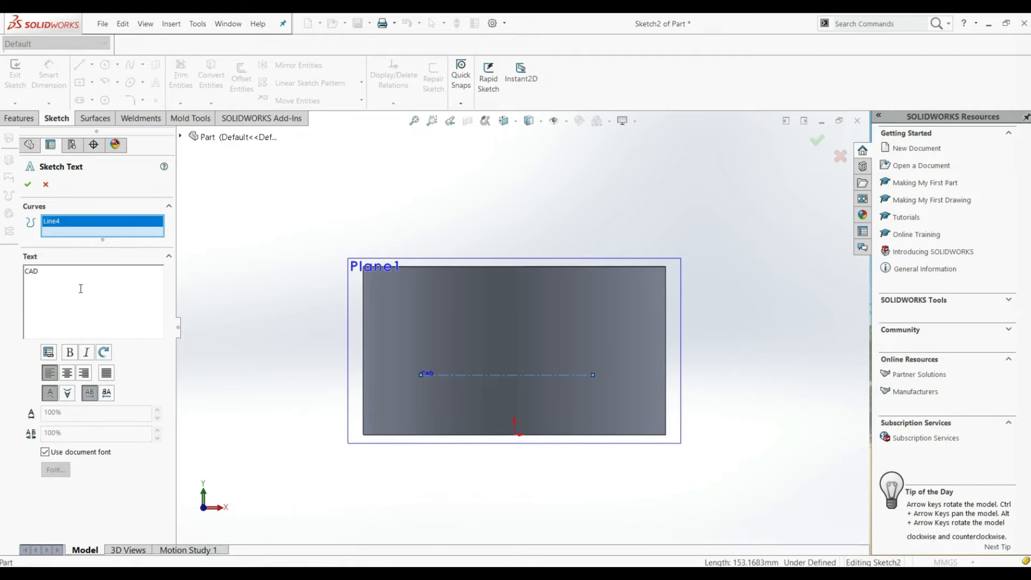
drag(33, 283, 10, 285)
click(69, 353)
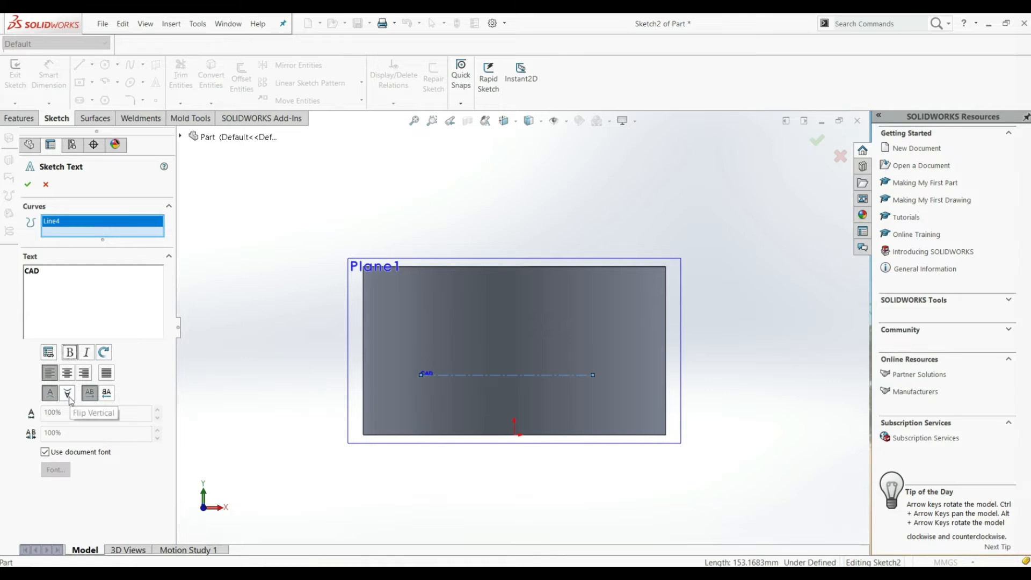
click(33, 275)
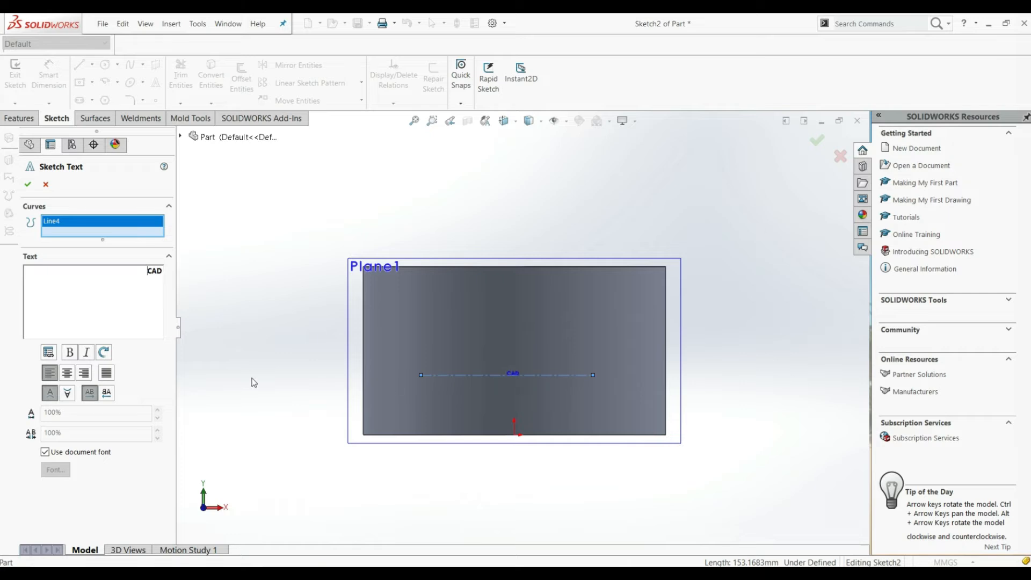
Override the document font for the sketch text and choose a larger height in points.
click(46, 452)
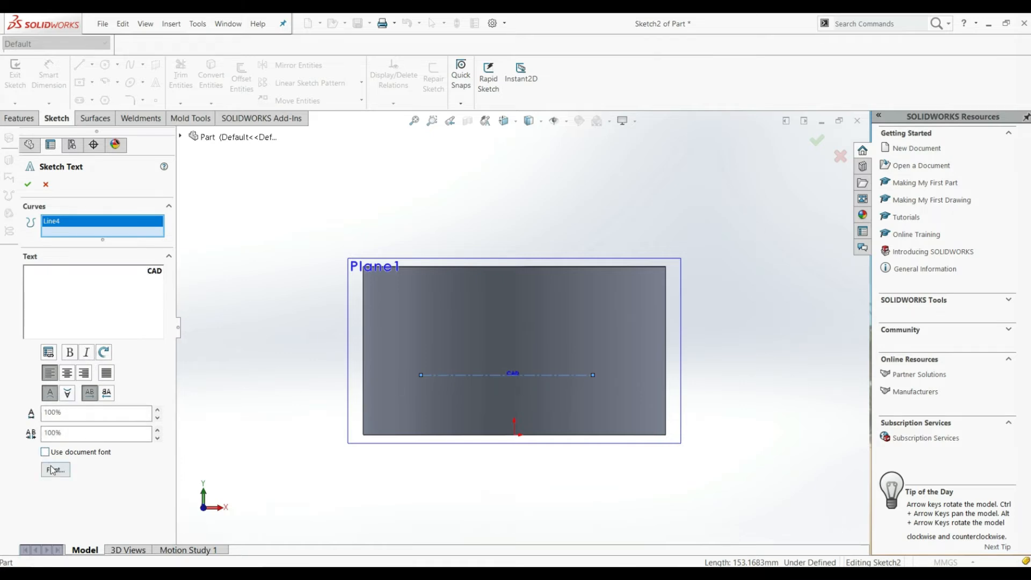
click(54, 470)
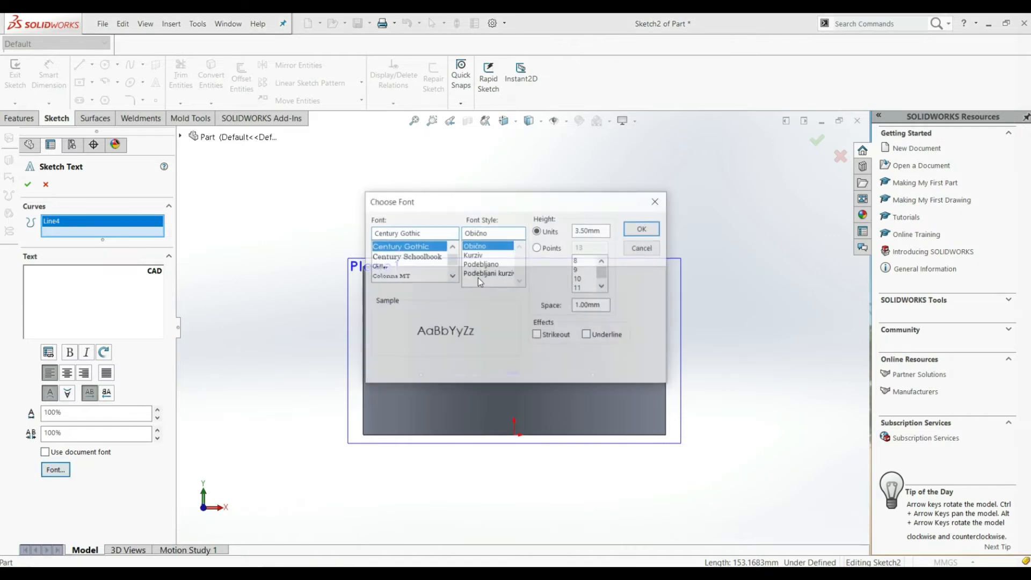
click(549, 250)
scroll(586, 277, down, 4)
click(582, 278)
click(631, 232)
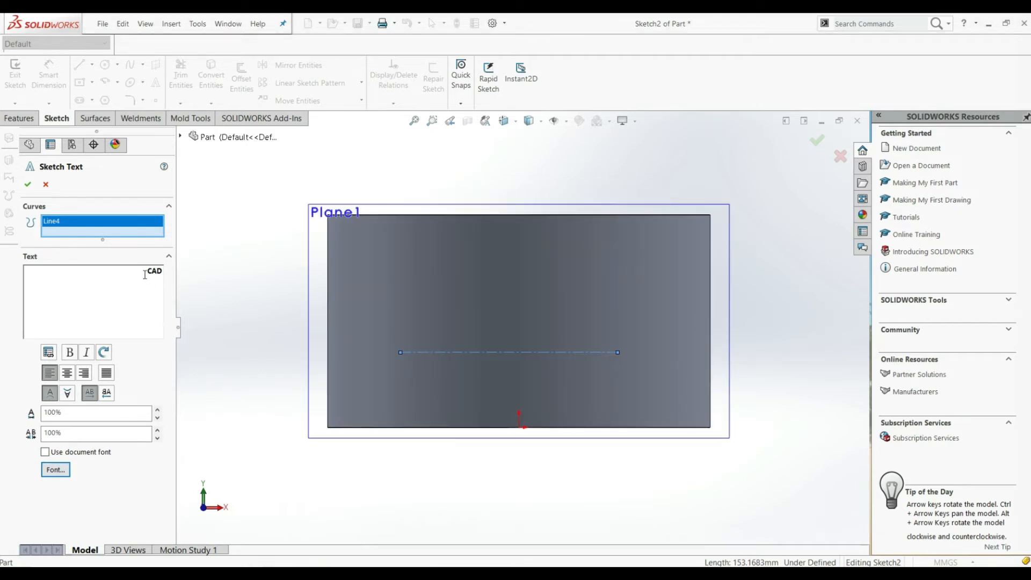
Remove the excess leading spaces to center the enlarged CAD text on the centerline, and close the text settings.
key(BackSpace)
key(BackSpace)
key(BackSpace)
key(BackSpace)
key(BackSpace)
key(BackSpace)
key(BackSpace)
key(BackSpace)
key(BackSpace)
key(BackSpace)
key(BackSpace)
key(BackSpace)
click(46, 185)
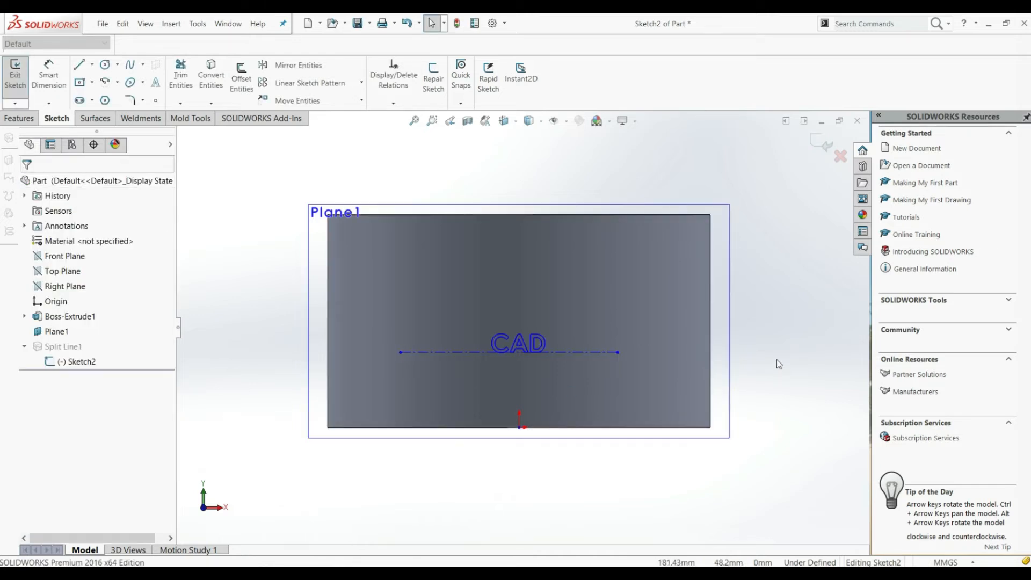
Exit the sketch to update the split line with the CAD text, and examine the letters on the side face.
key(ctrl+7)
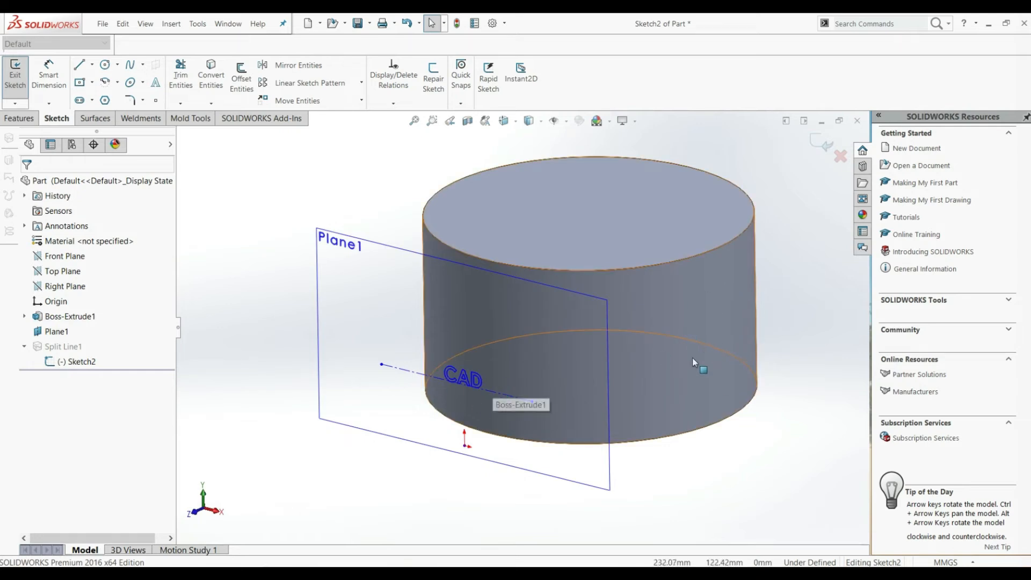
click(13, 74)
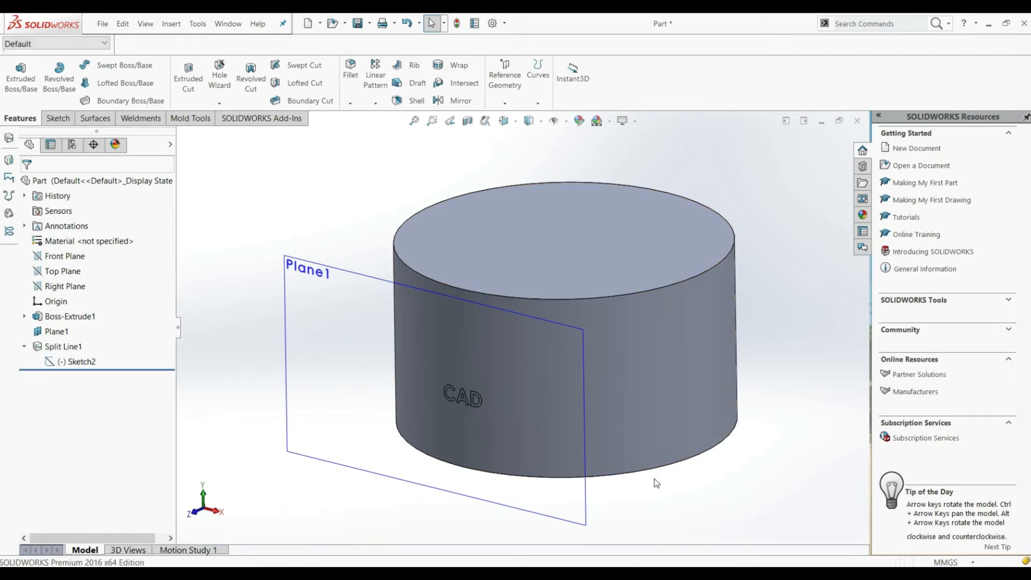
mouse_move(439, 424)
middle_down()
mouse_move(429, 353)
mouse_move(438, 350)
middle_up()
scroll(458, 339, down, 10)
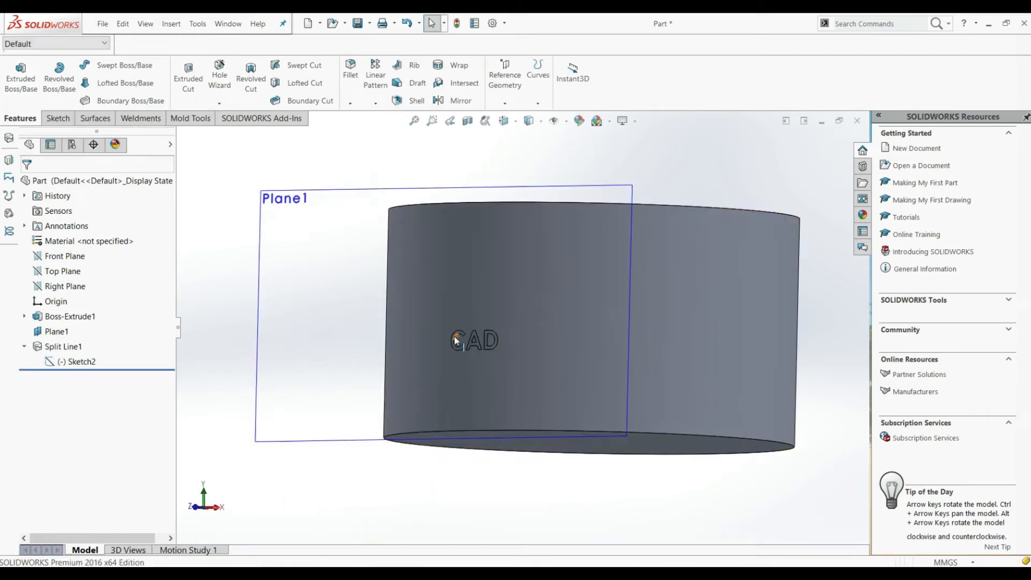
scroll(614, 357, up, 6)
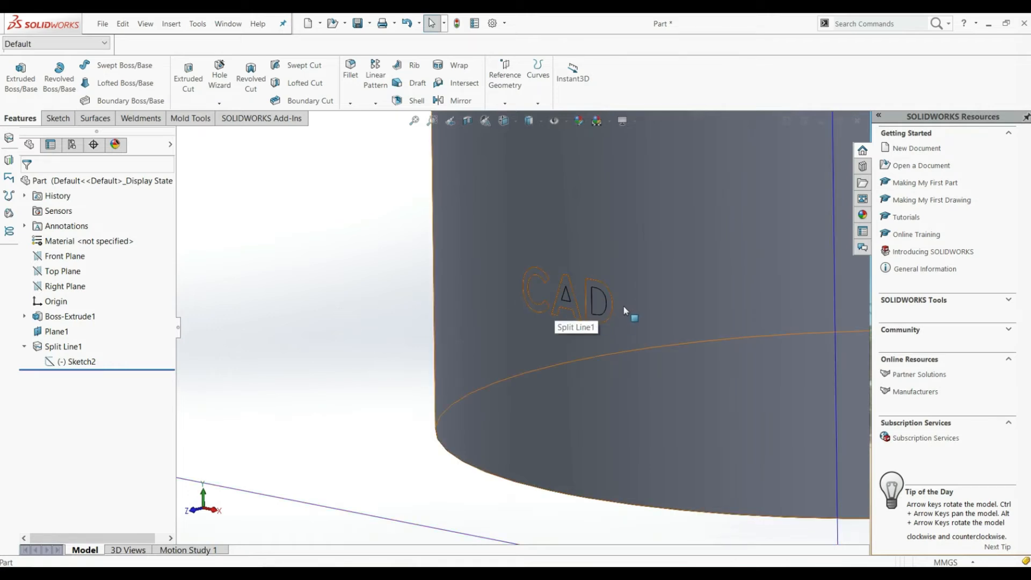
Start a new 3D sketch in the part.
click(56, 118)
click(22, 103)
click(32, 129)
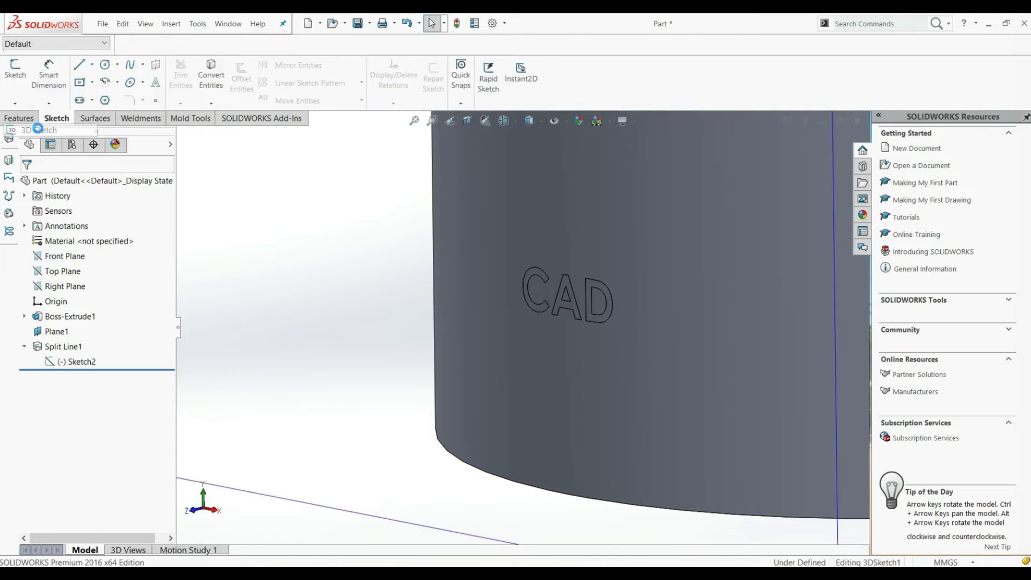
Select all outline edges of the letter C on the cylinder's side face.
scroll(566, 282, down, 4)
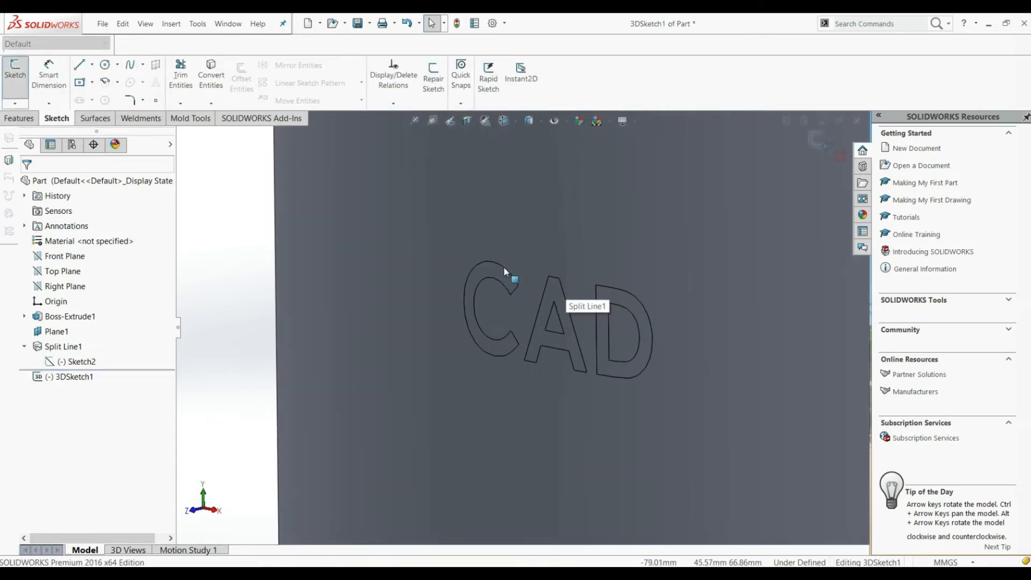
click(484, 263)
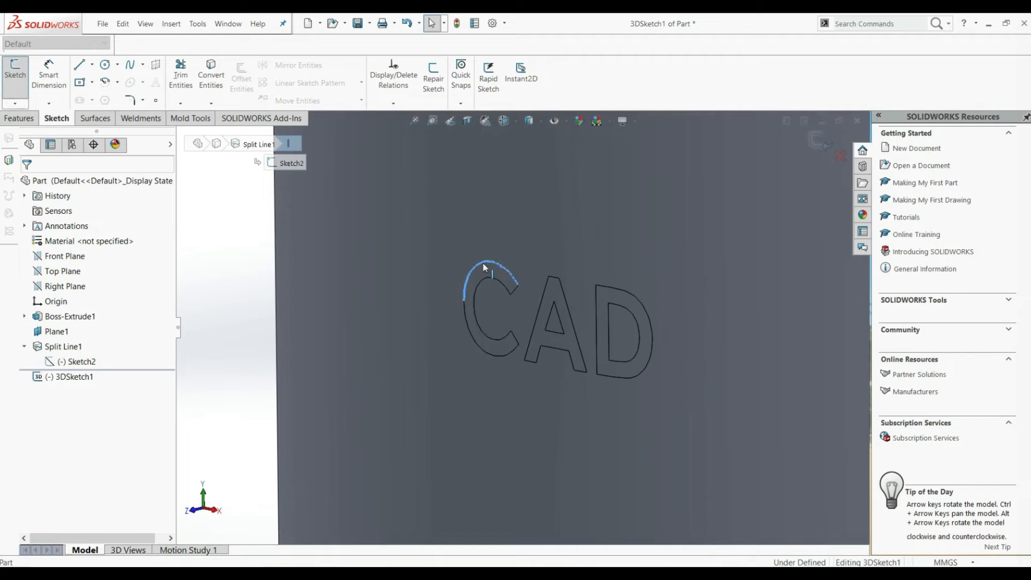
ctrl+click(465, 326)
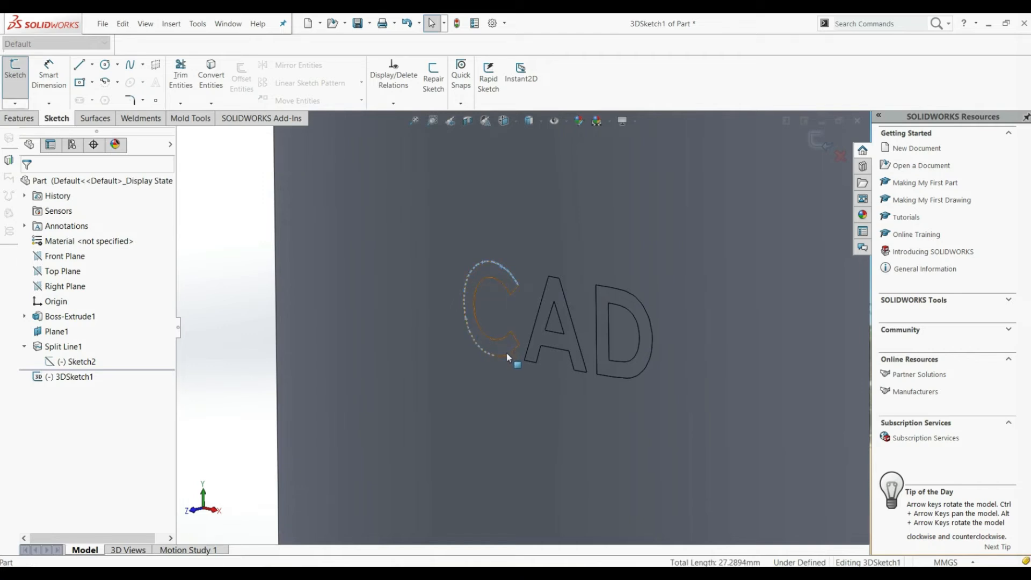
ctrl+click(506, 353)
ctrl+click(503, 337)
ctrl+click(482, 333)
ctrl+click(480, 283)
ctrl+click(510, 338)
Add the outer and inner edges of the letter A to the selection.
ctrl+click(530, 337)
ctrl+click(551, 321)
ctrl+click(572, 322)
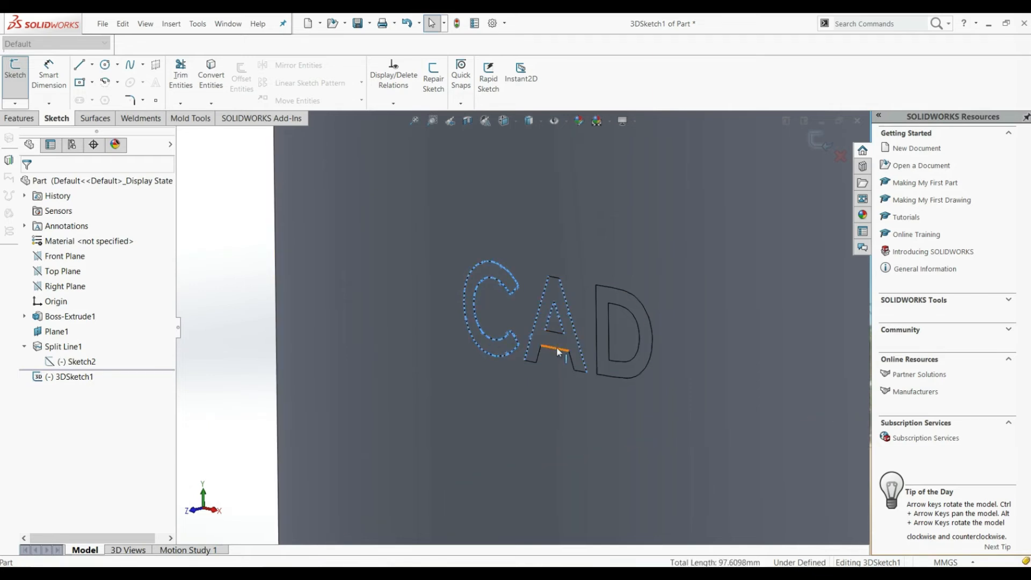
ctrl+click(554, 277)
ctrl+click(553, 331)
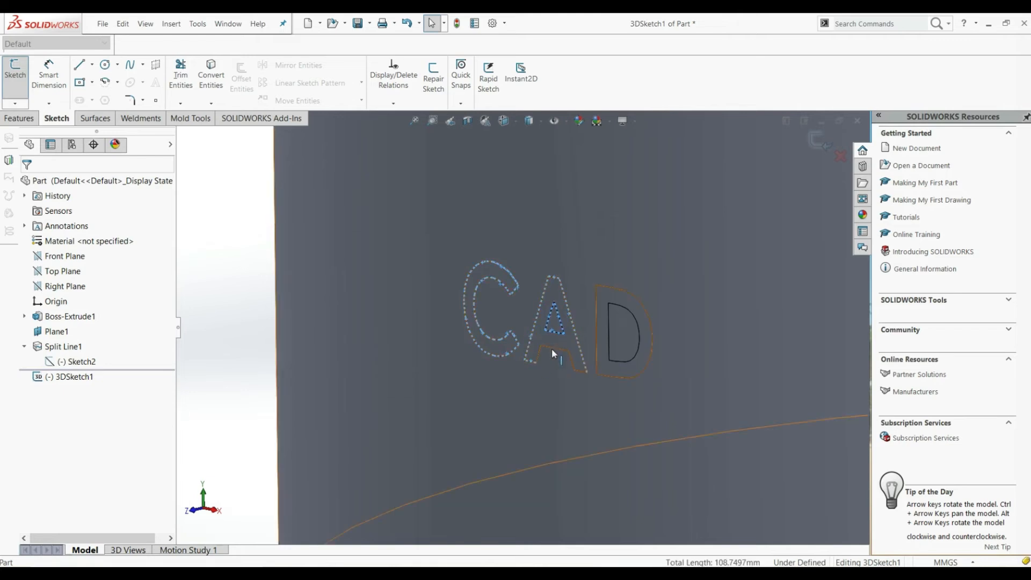
ctrl+click(553, 352)
ctrl+click(573, 360)
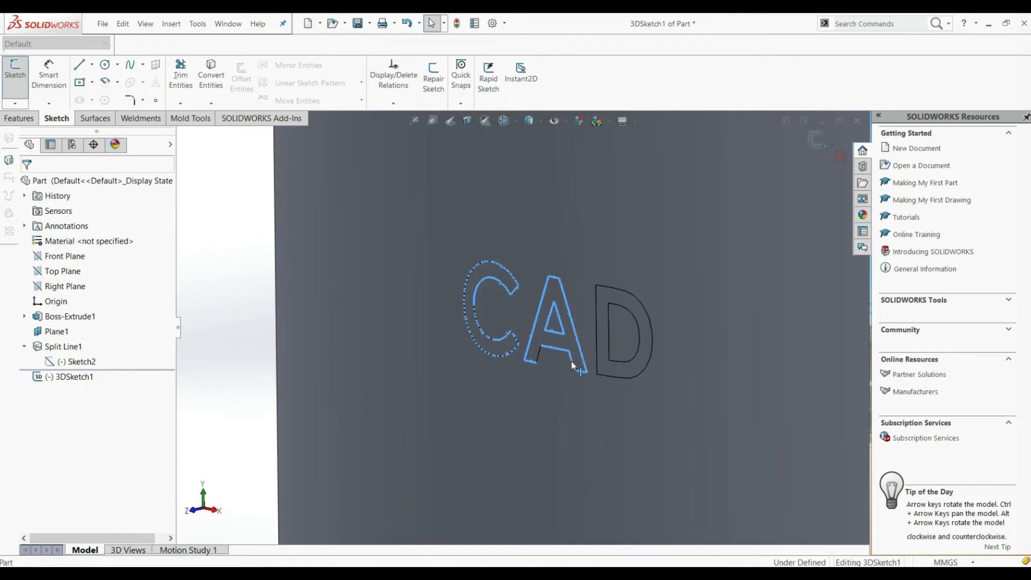
ctrl+click(538, 355)
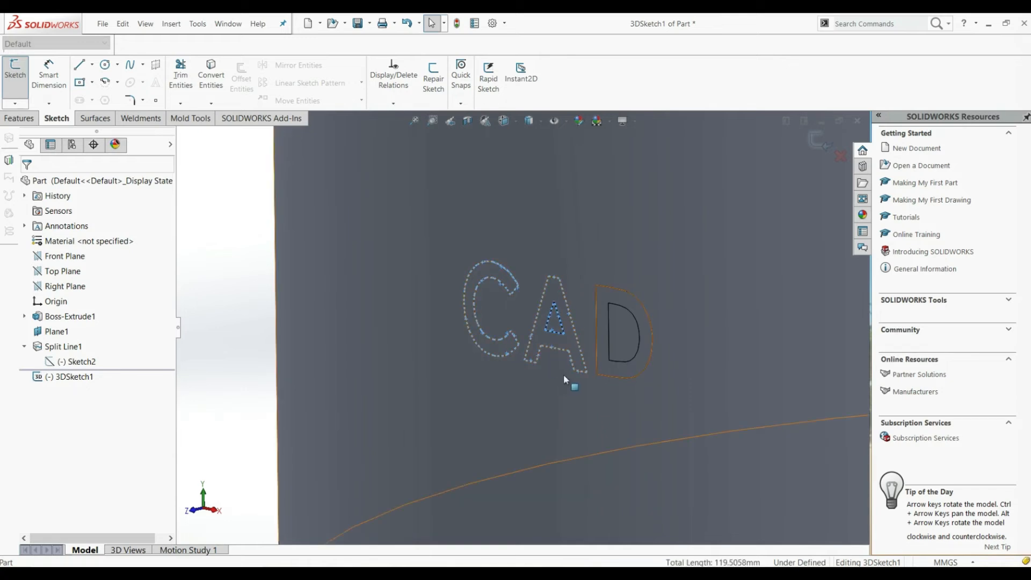
Add the outer and inner edges of the letter D on the cylinder's side face to the selection.
ctrl+click(609, 337)
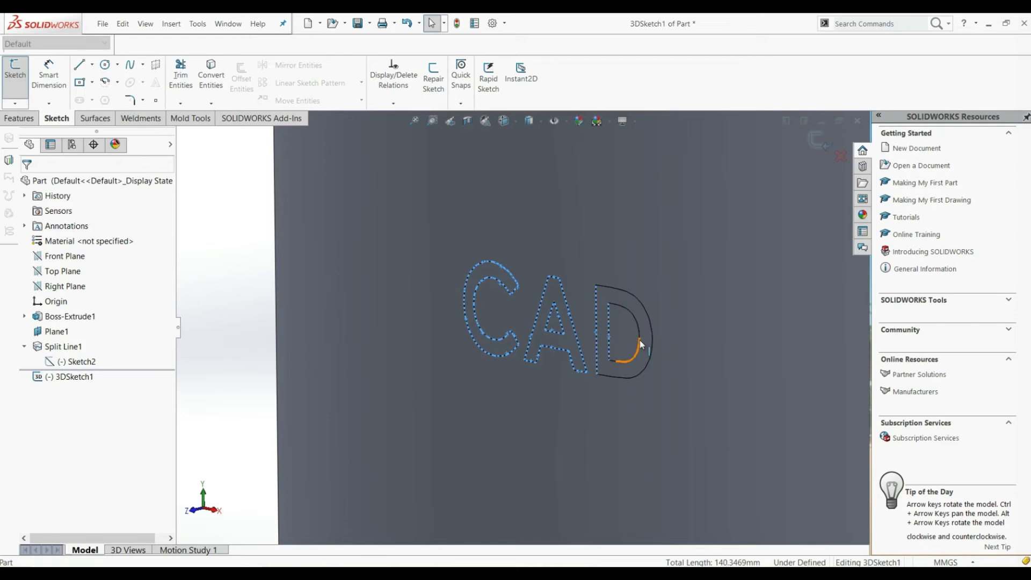
ctrl+click(639, 333)
scroll(623, 309, down, 5)
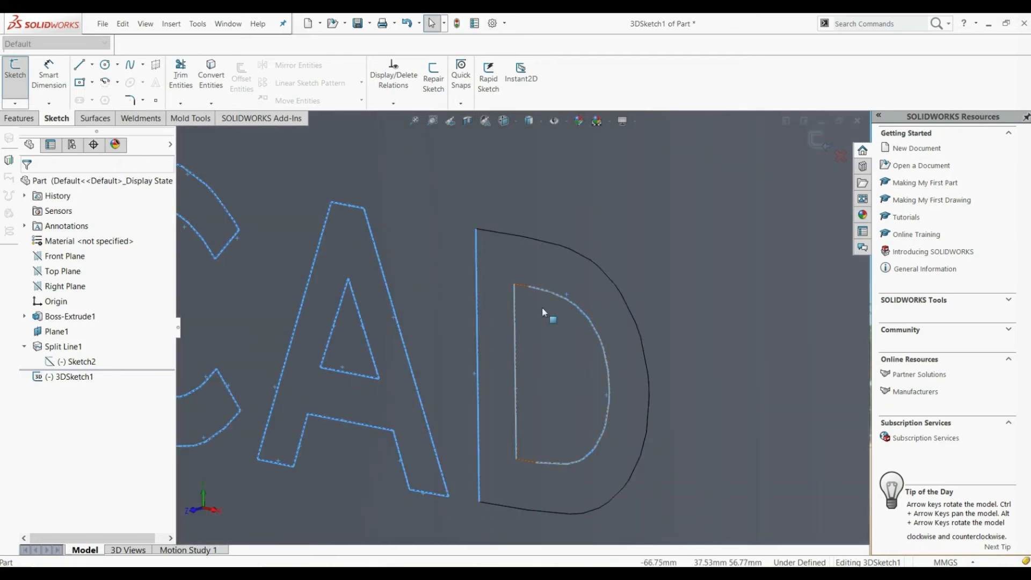
ctrl+click(526, 285)
ctrl+click(528, 459)
ctrl+click(537, 510)
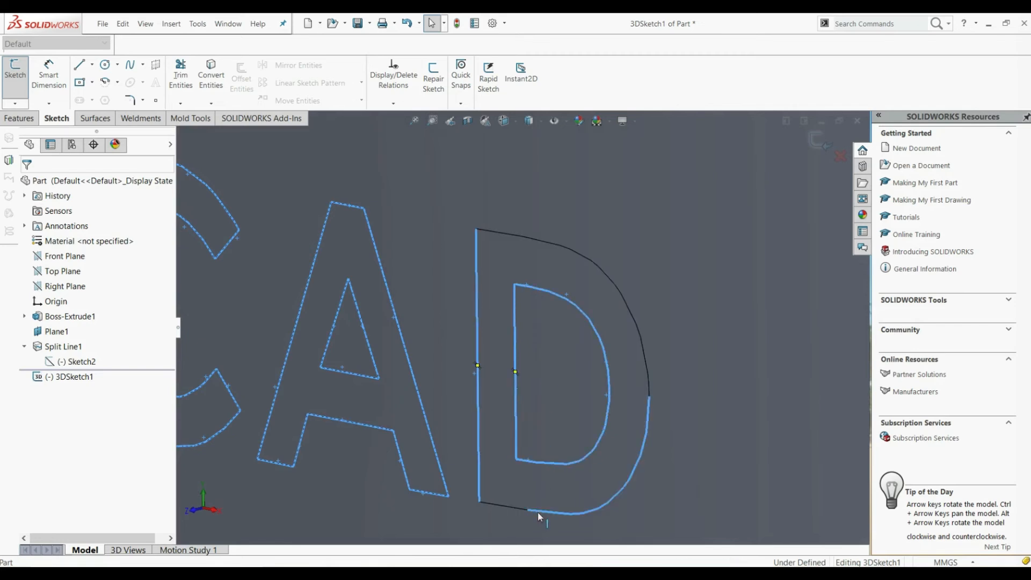
ctrl+click(515, 507)
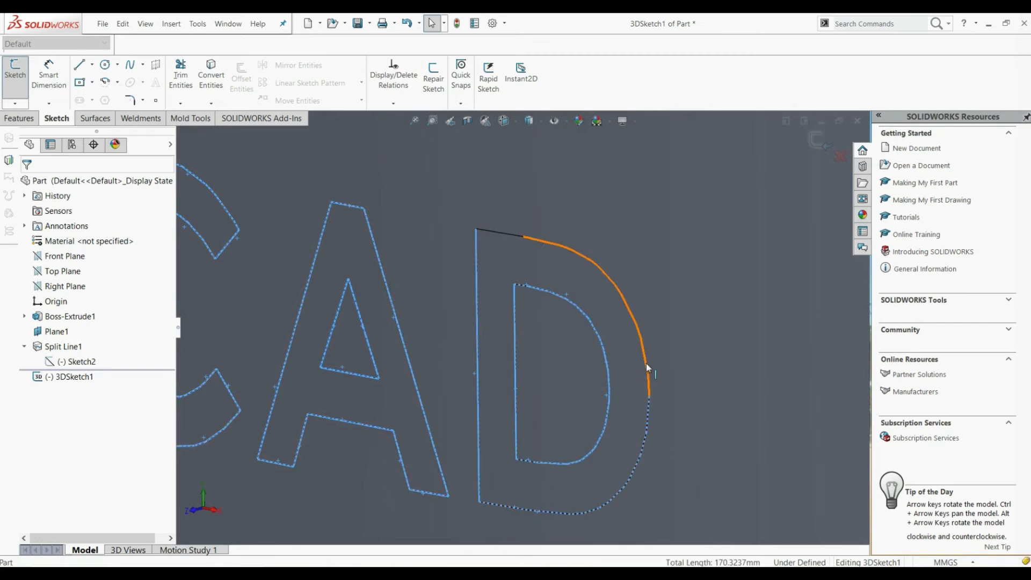
ctrl+click(645, 362)
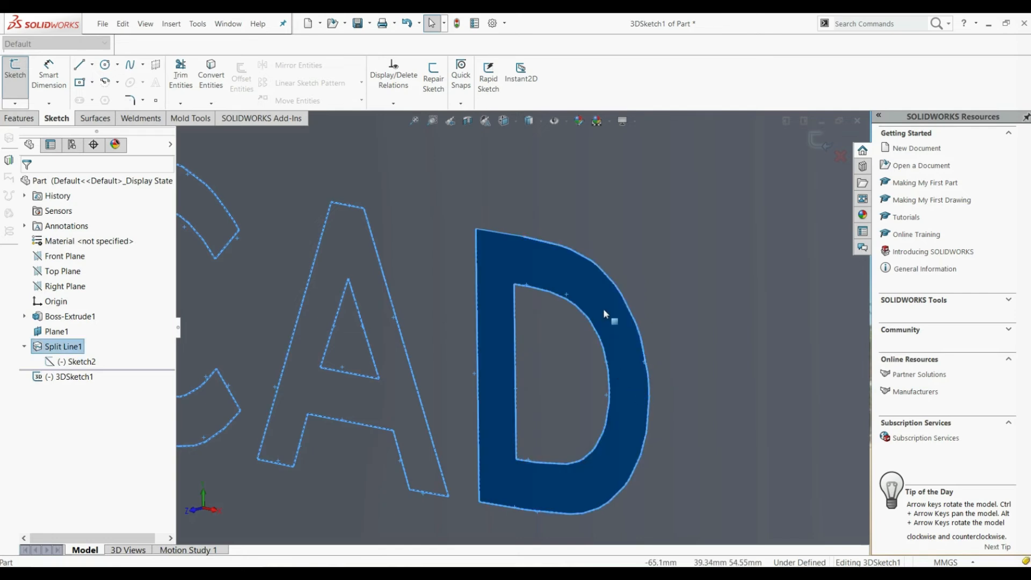
ctrl+click(623, 357)
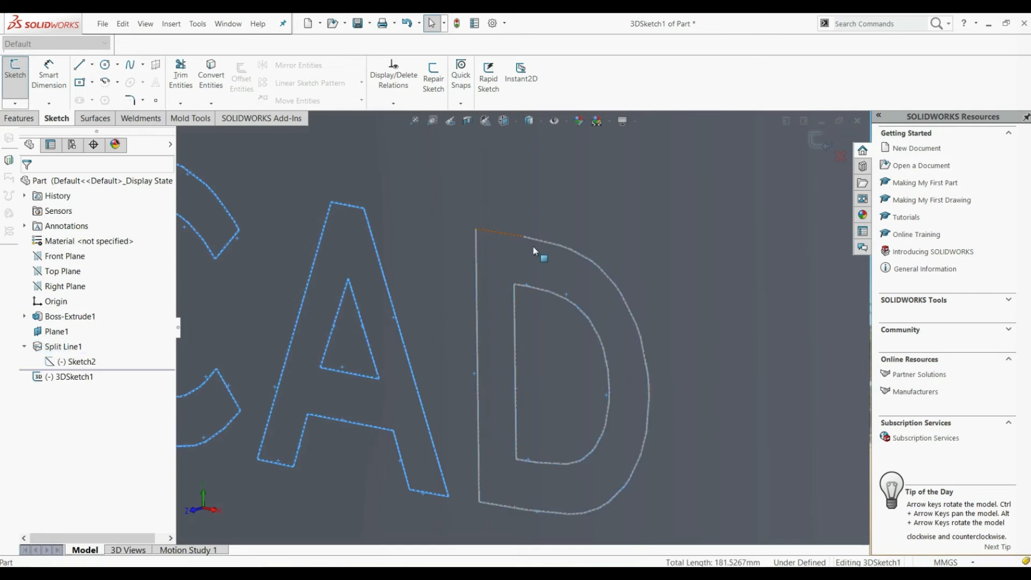
ctrl+click(515, 234)
scroll(538, 364, up, 5)
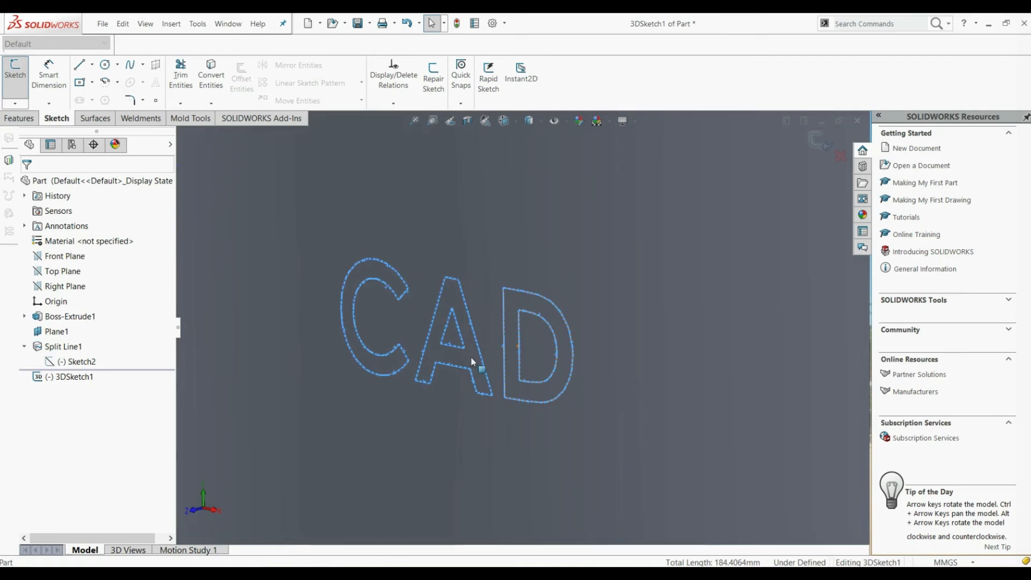
Convert the selected edges of the CAD letters into entities of the 3D sketch.
scroll(494, 308, up, 3)
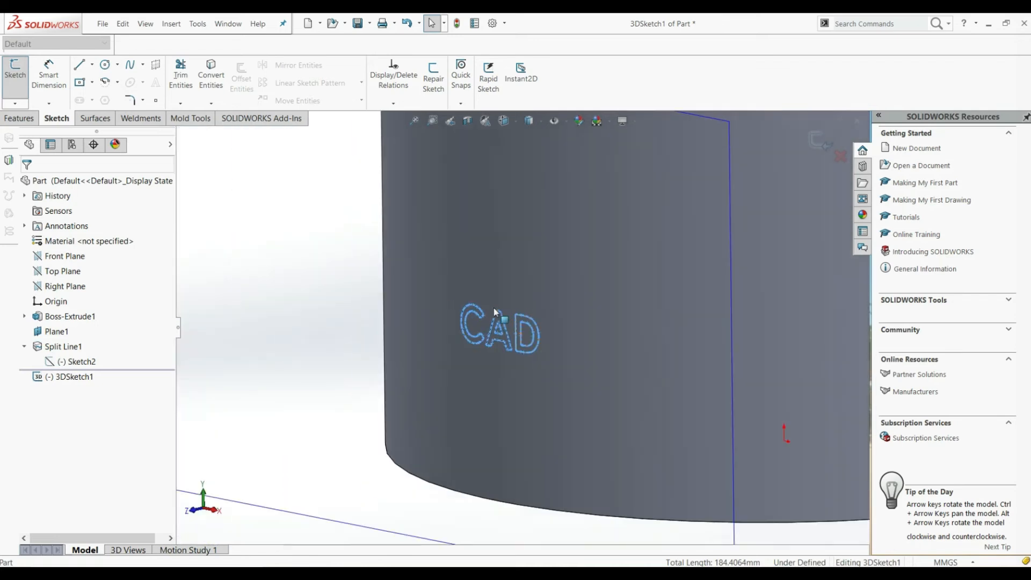
click(214, 83)
scroll(513, 330, down, 4)
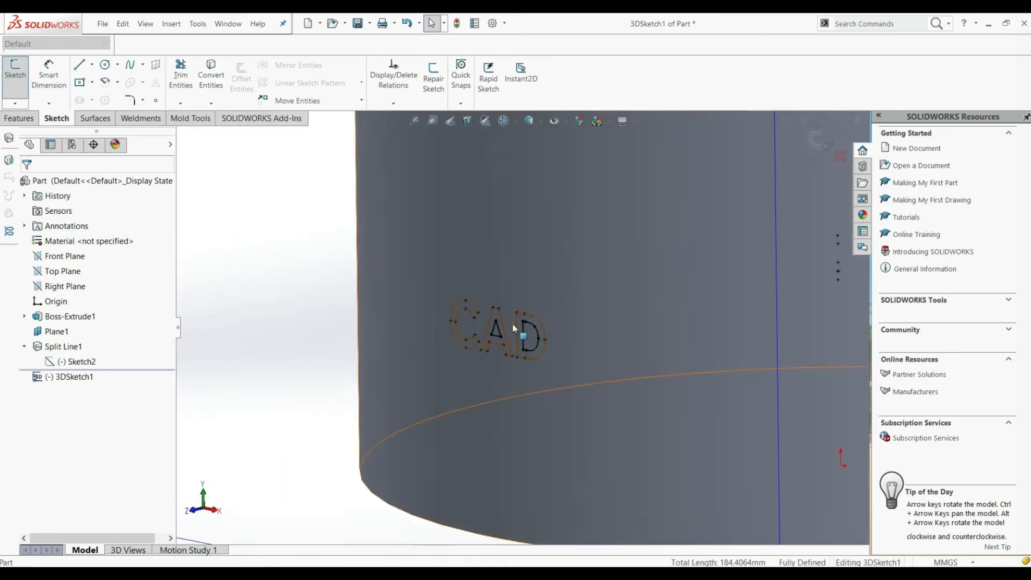
scroll(502, 359, up, 4)
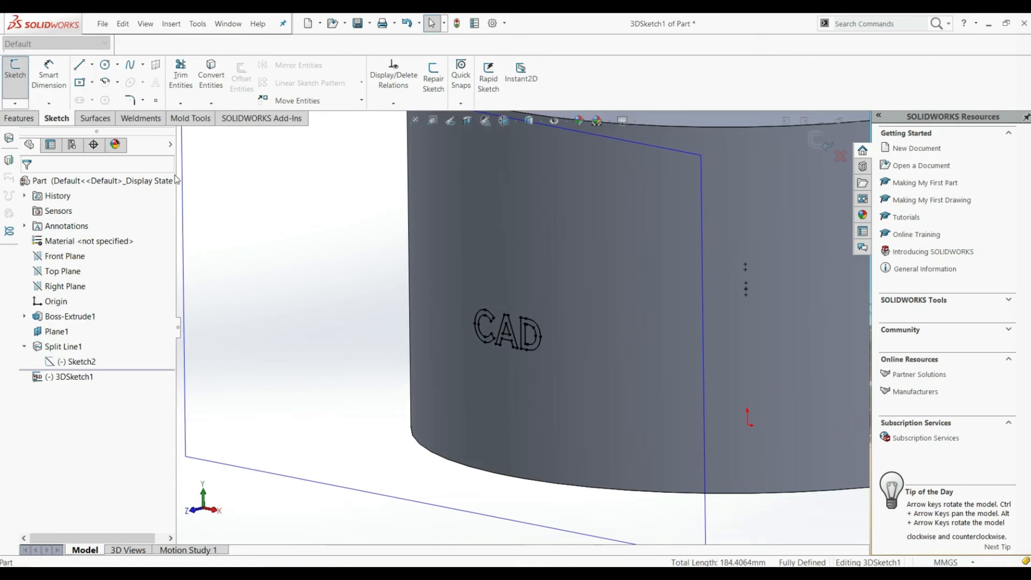
Try to extrude the 3D sketch 10 mm as a Blind boss without specifying an extrusion direction.
click(17, 117)
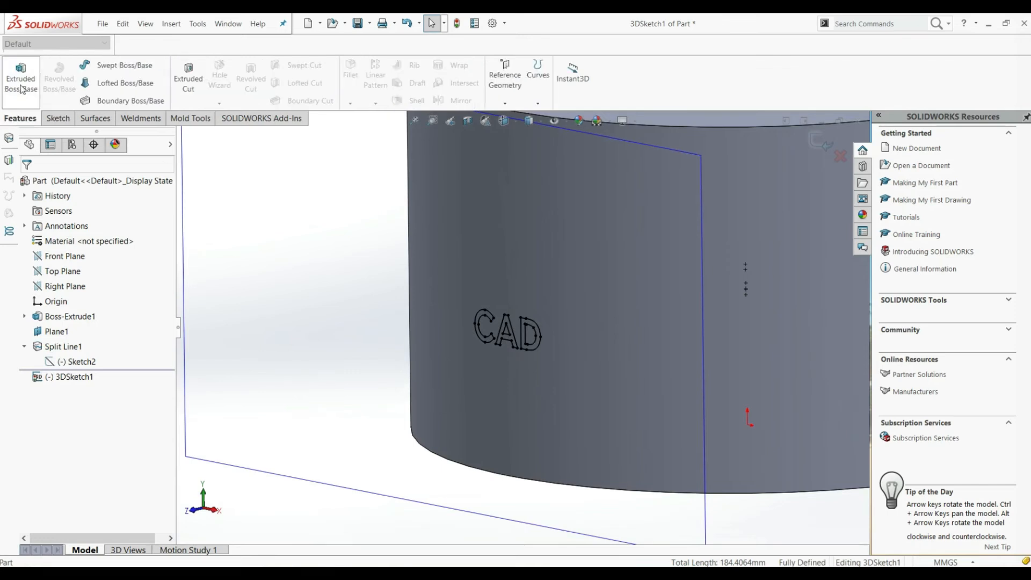
click(22, 87)
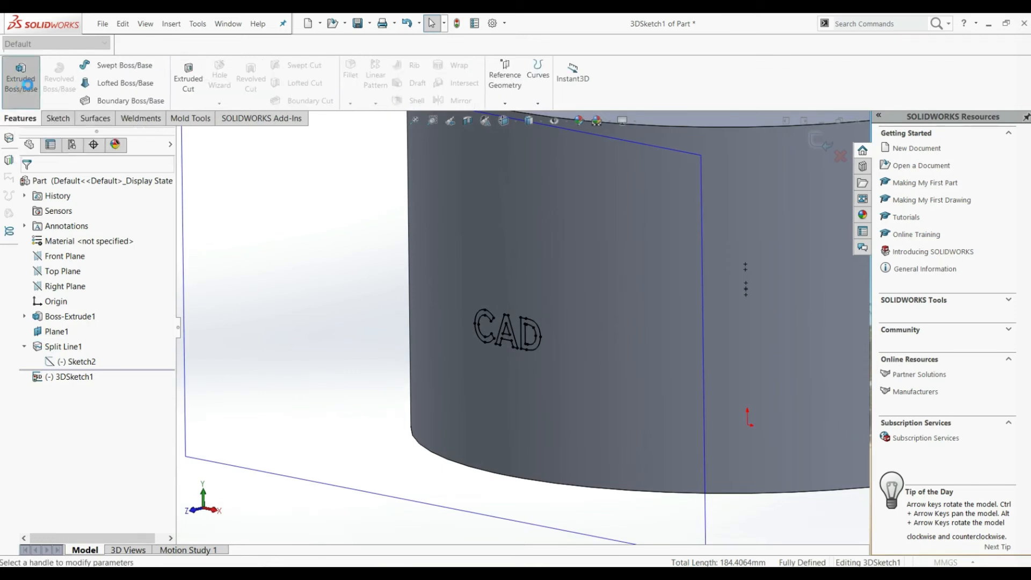
click(116, 304)
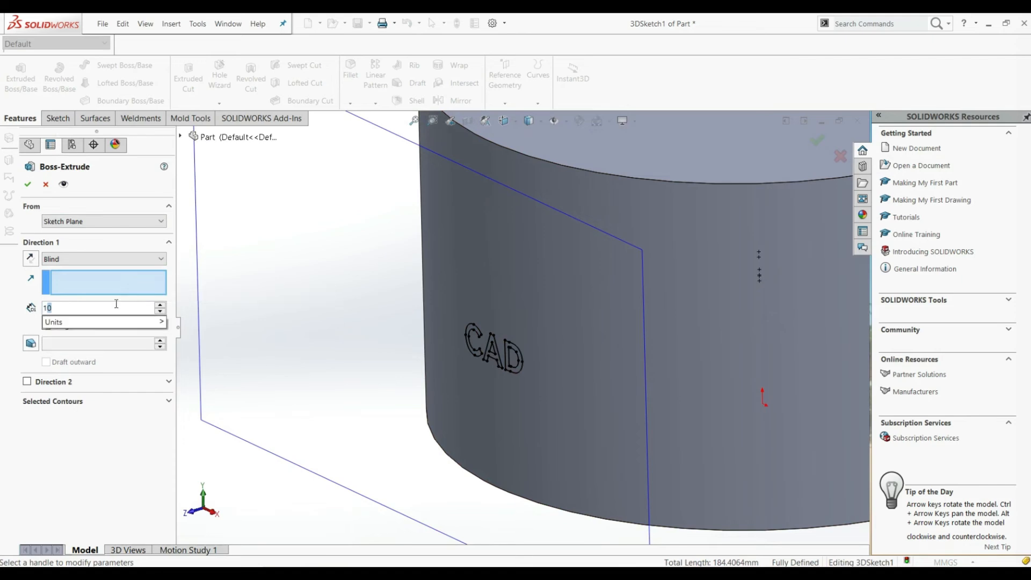
click(28, 184)
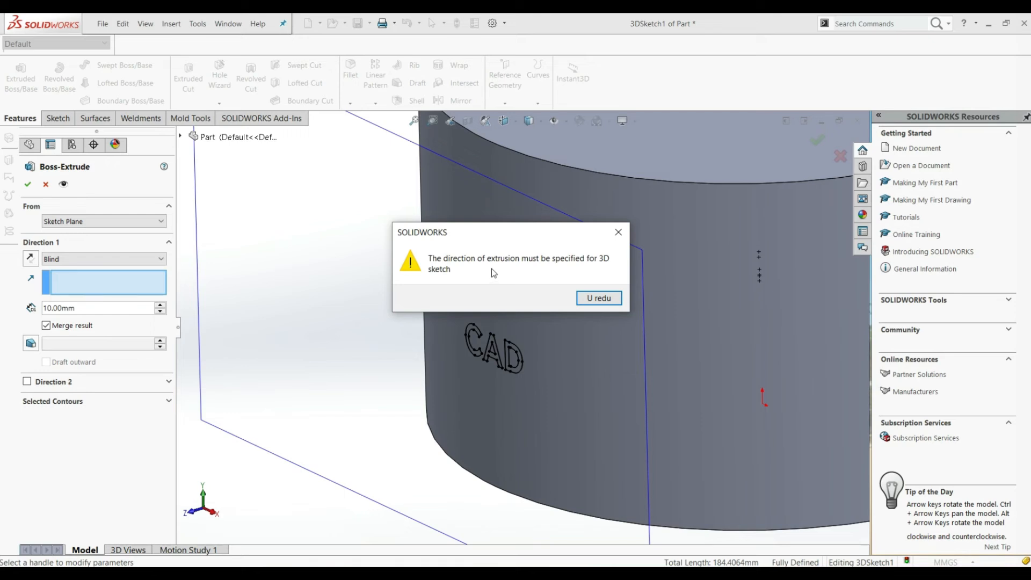
click(594, 299)
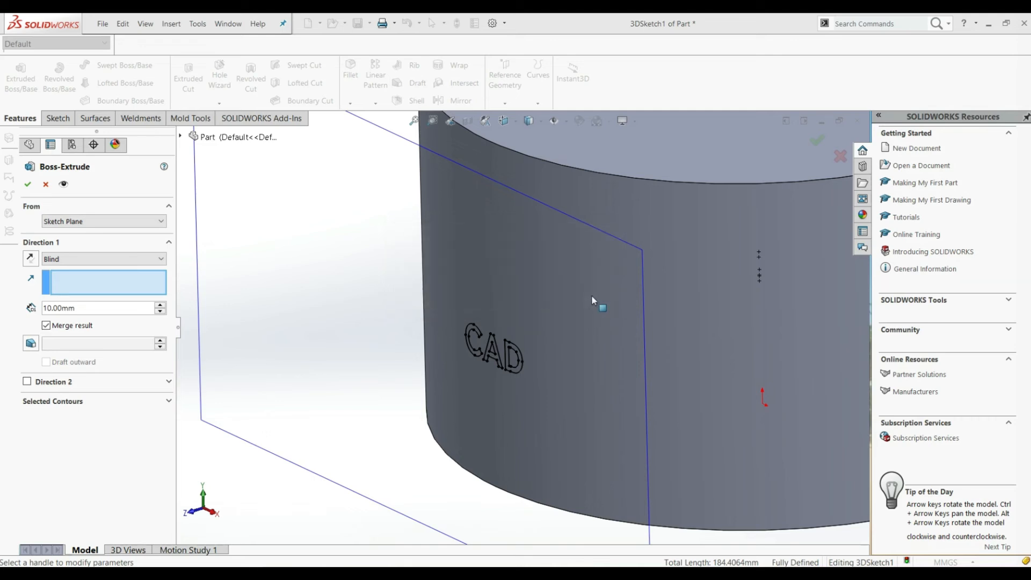
click(45, 185)
Exit the 3D sketch and start a new sketch on the cylinder's top face.
click(20, 102)
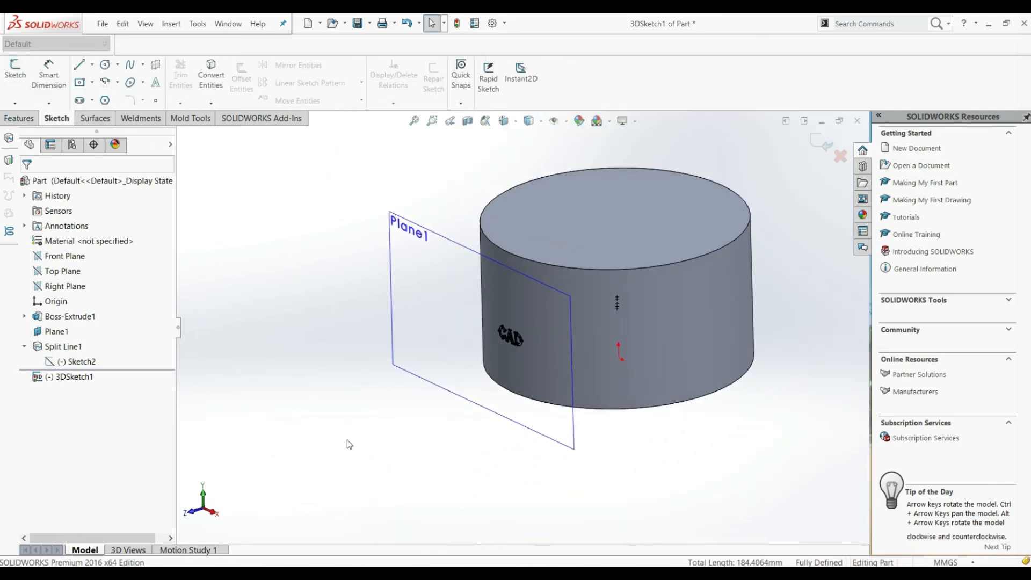
click(485, 345)
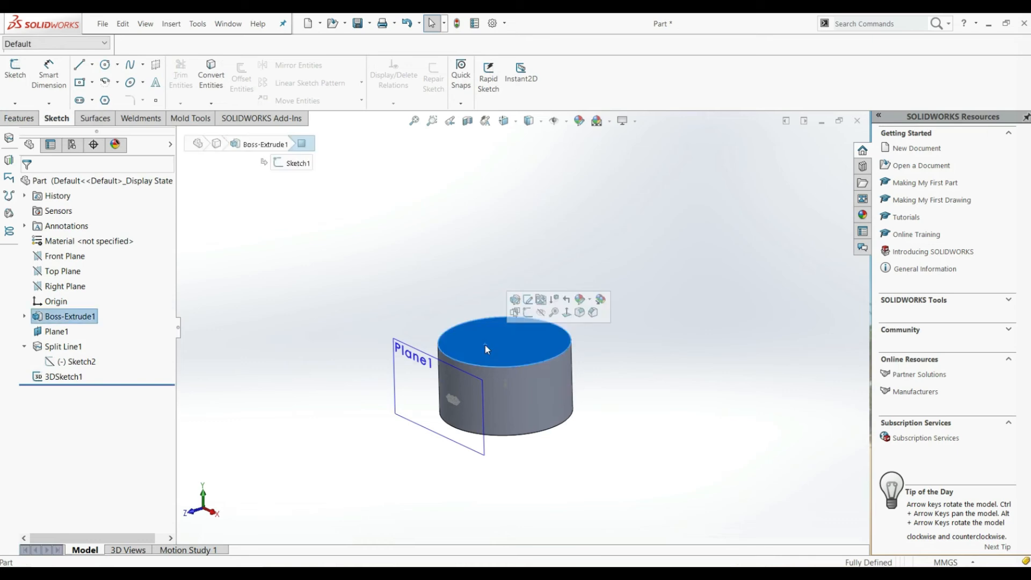
click(539, 313)
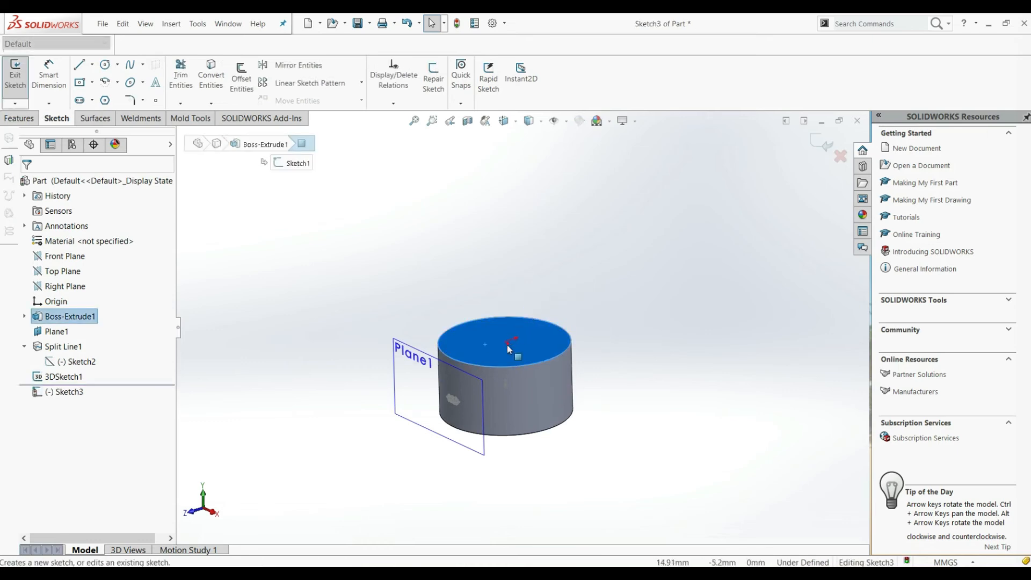
Draw a centerline from the top face's center to its circular edge on the text side, and exit the sketch.
click(92, 65)
click(105, 94)
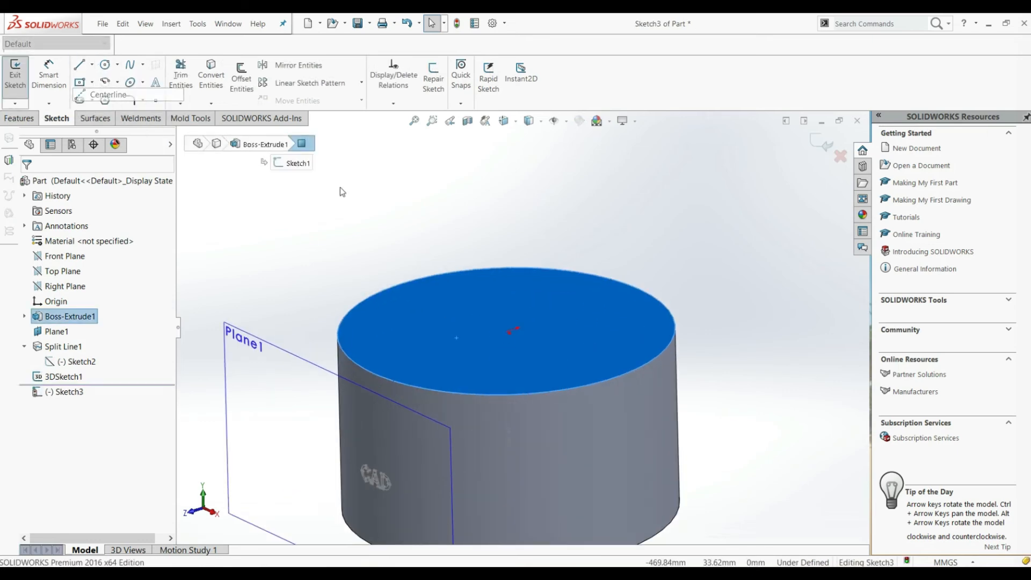
click(507, 332)
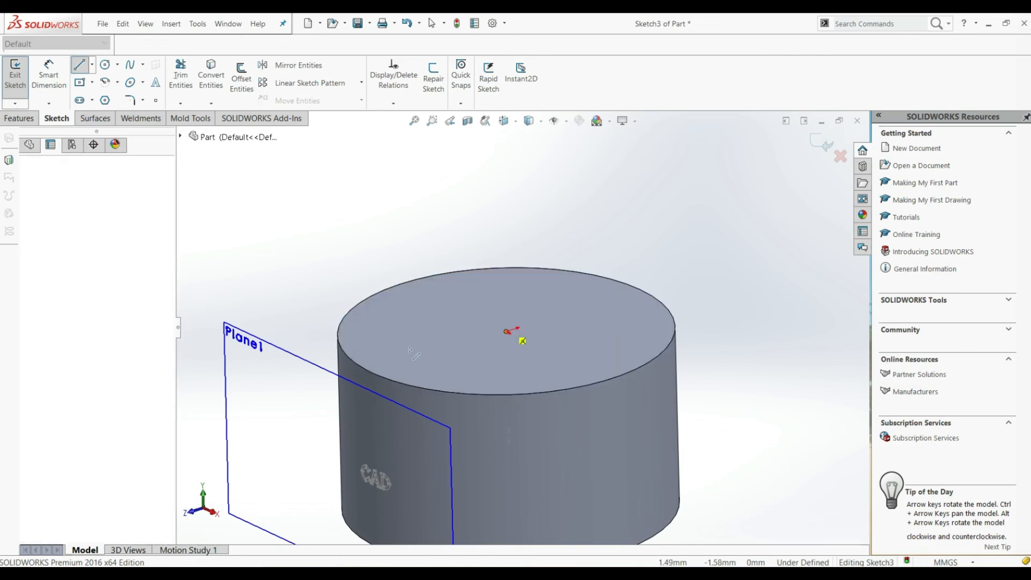
click(371, 372)
key(Escape)
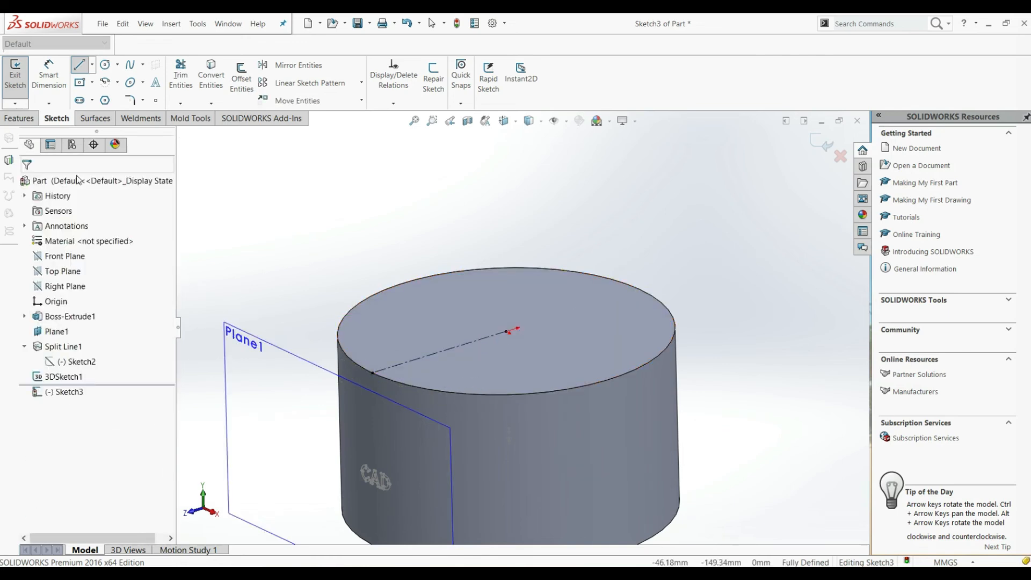
click(15, 75)
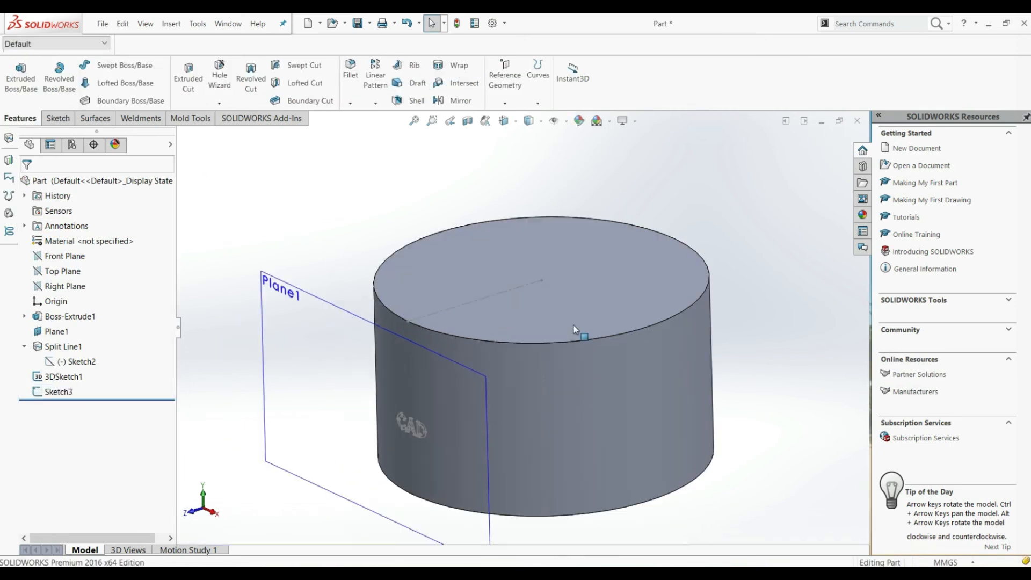
Extrude the 3D sketch of the letters 2 mm along the top-face centerline, with Merge result turned off.
click(61, 377)
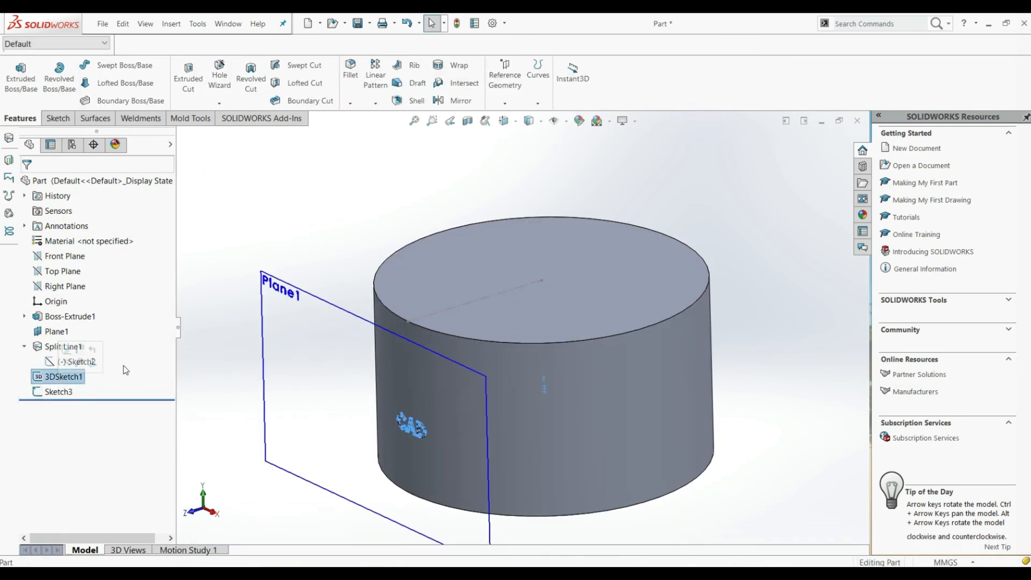
click(17, 85)
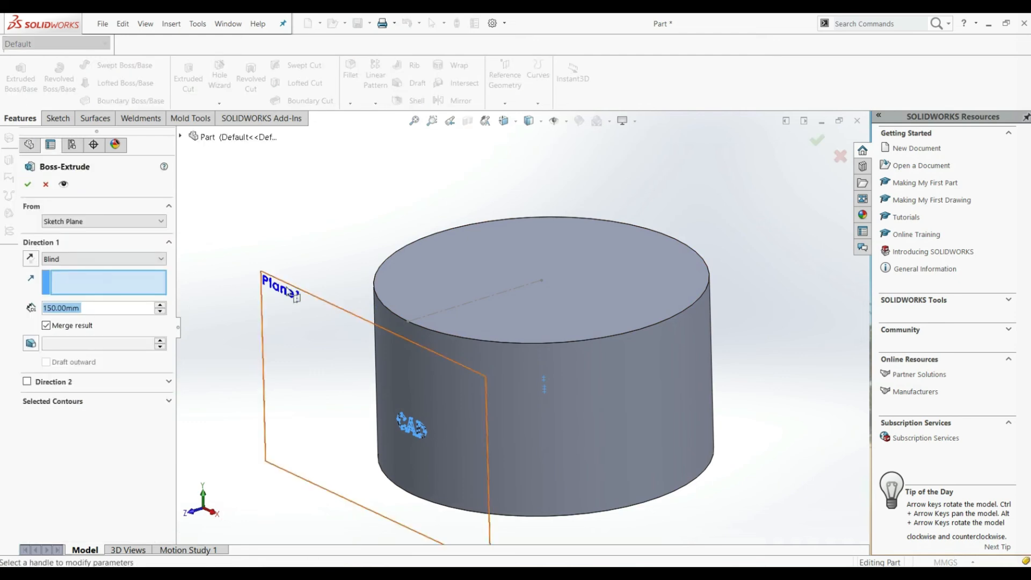
text(2)
key(Return)
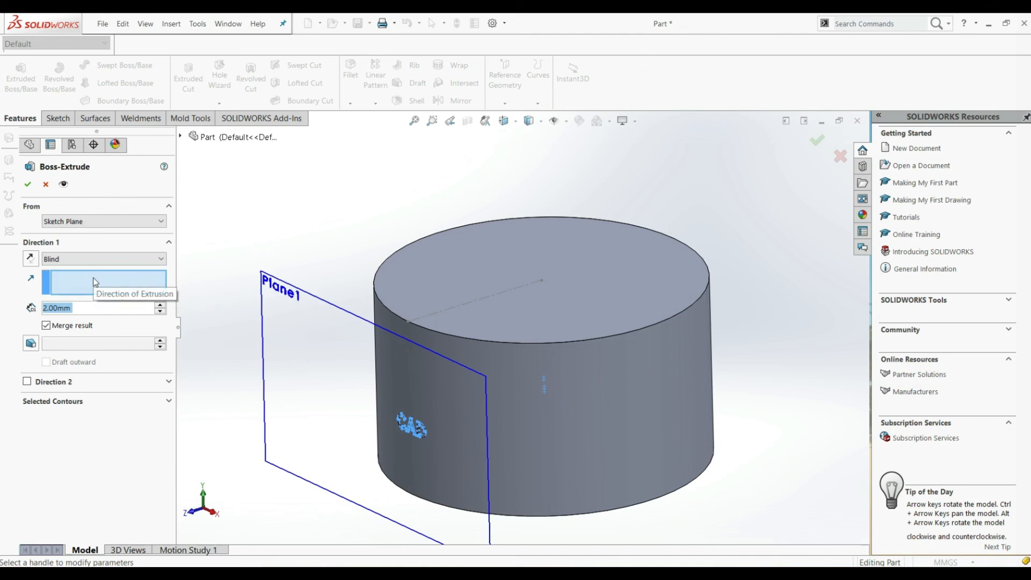
click(443, 310)
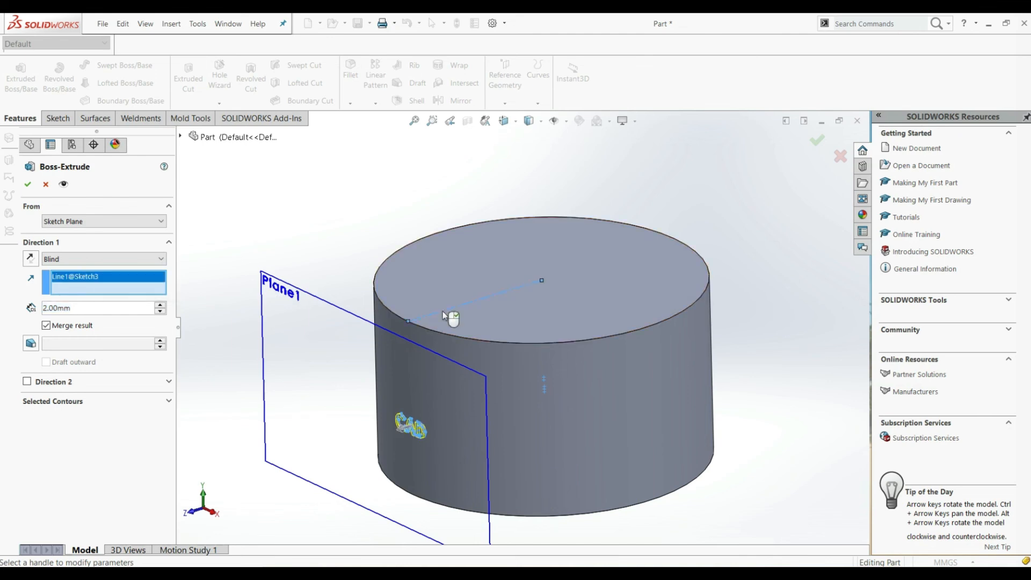
click(33, 183)
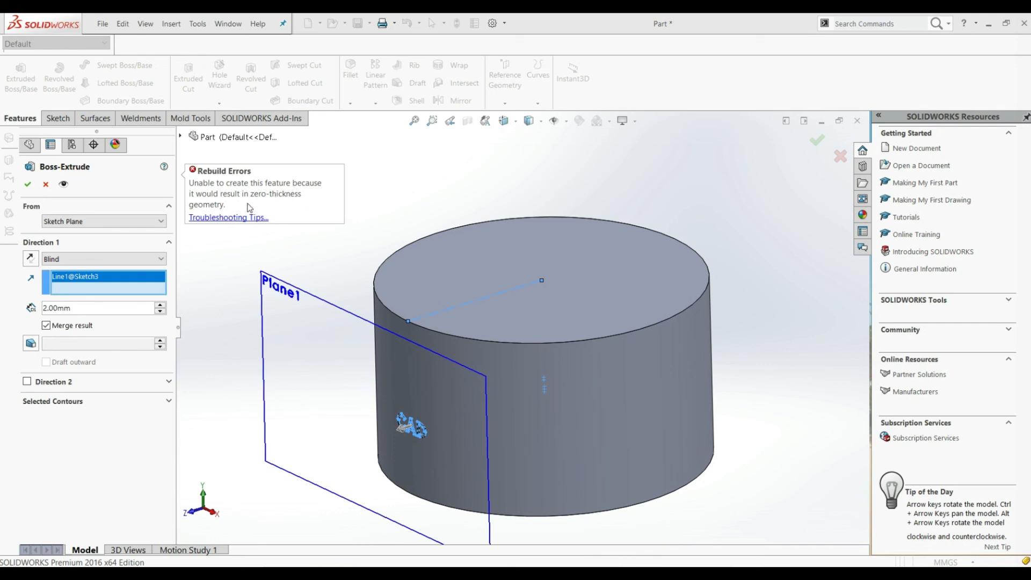
click(46, 326)
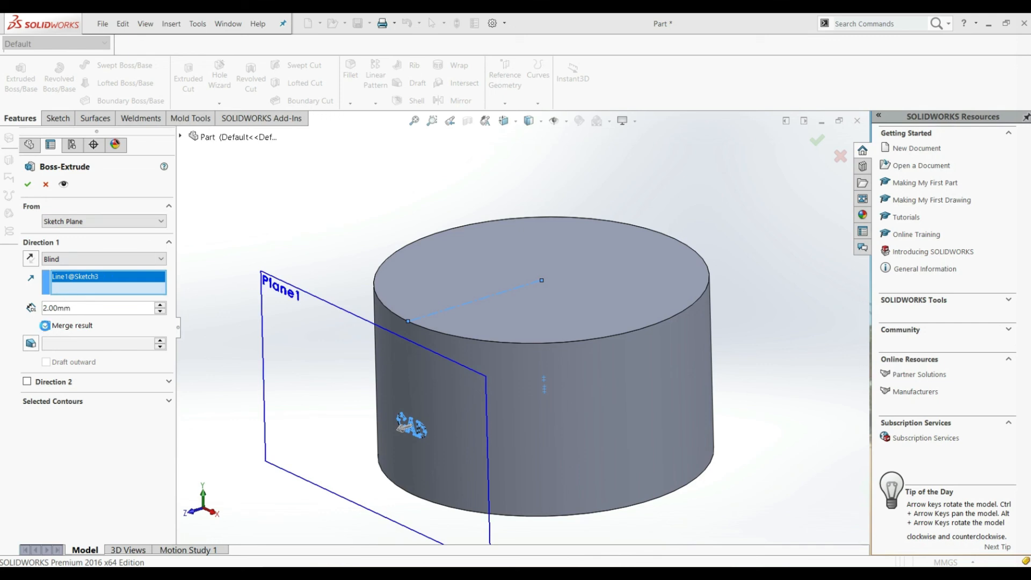
click(28, 185)
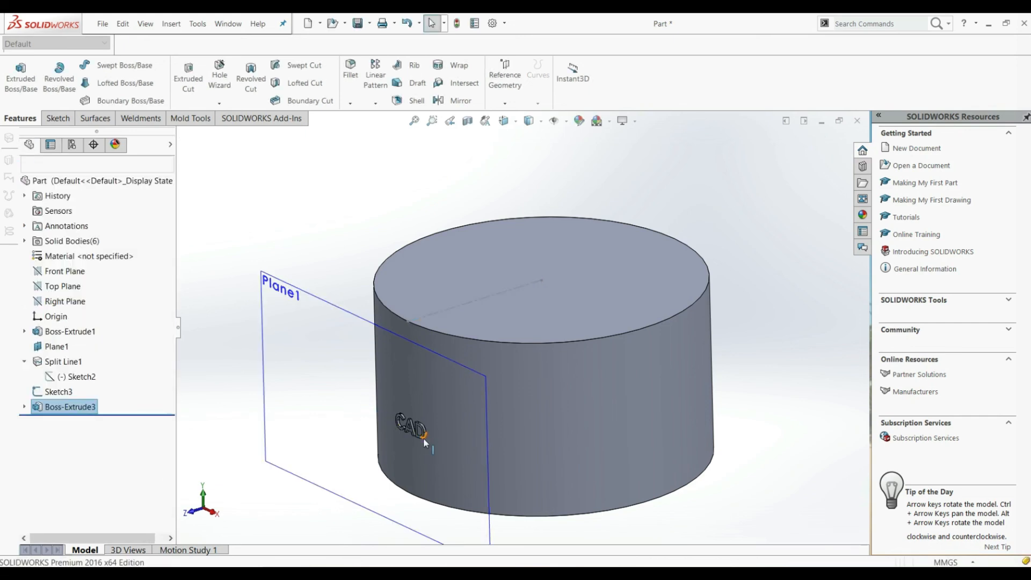
Examine the extruded CAD letters and the cylinder's side face.
scroll(423, 437, down, 8)
middle_drag(457, 376, 431, 438)
scroll(488, 390, up, 10)
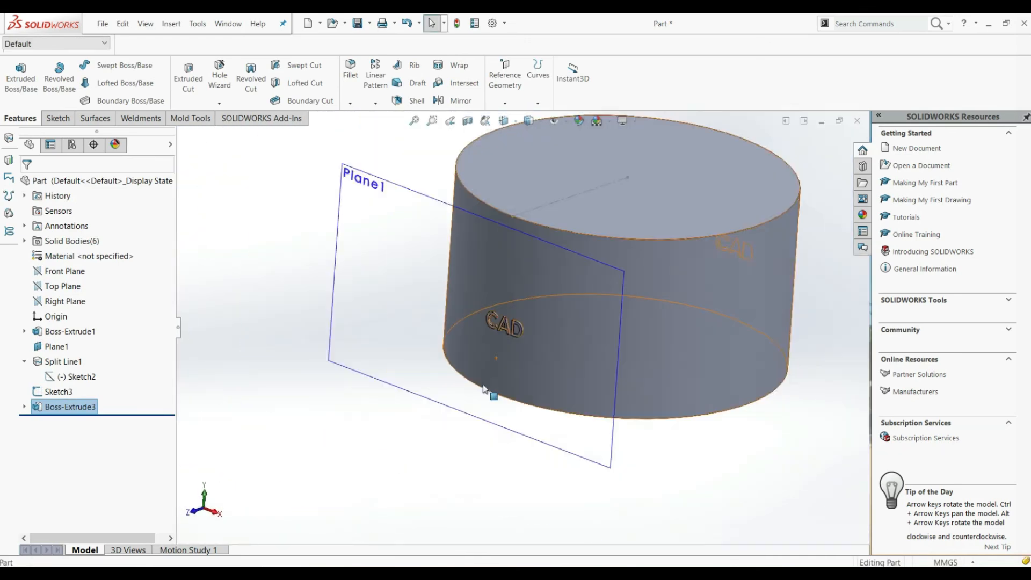
scroll(534, 328, down, 4)
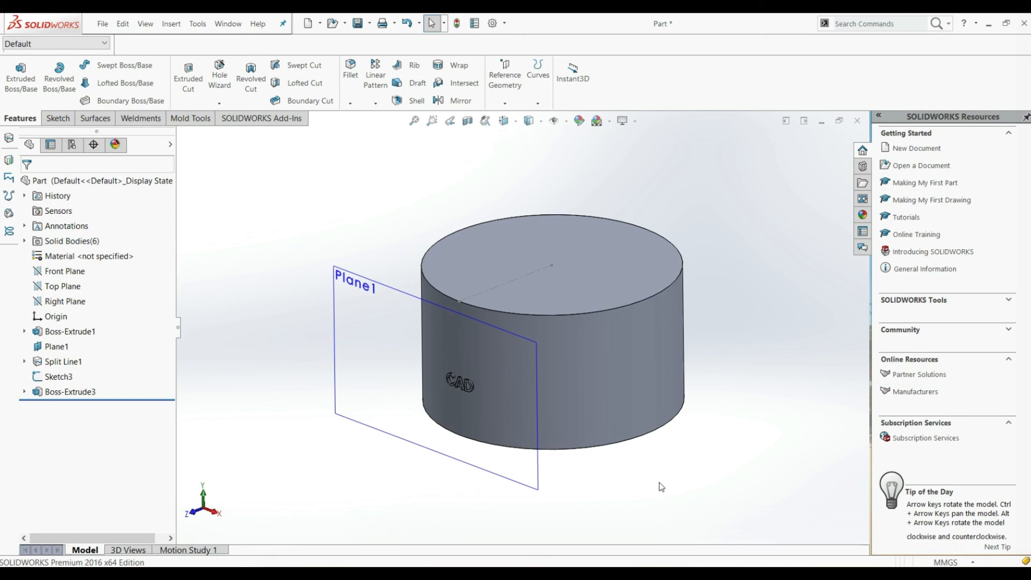
click(637, 398)
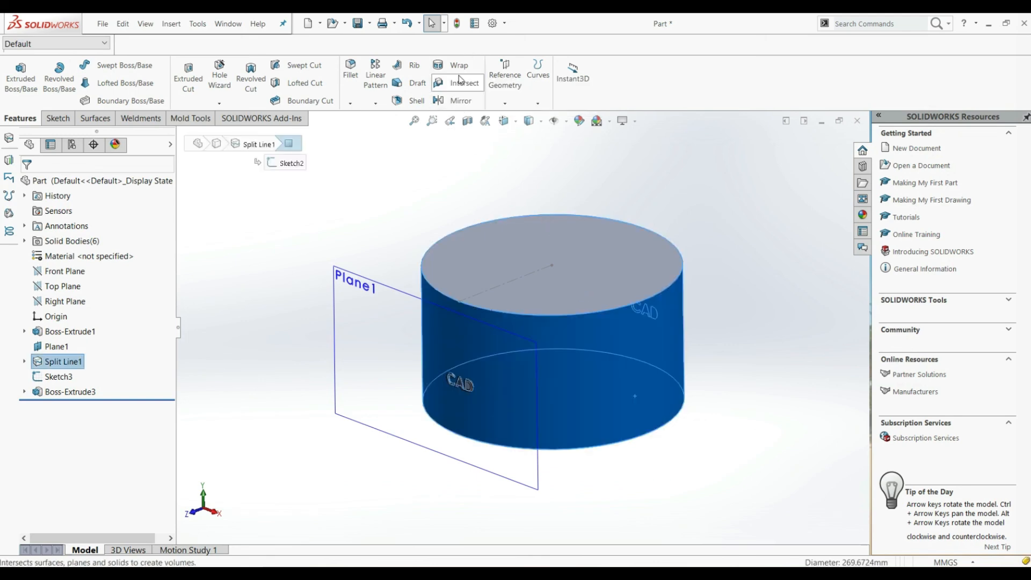
click(765, 427)
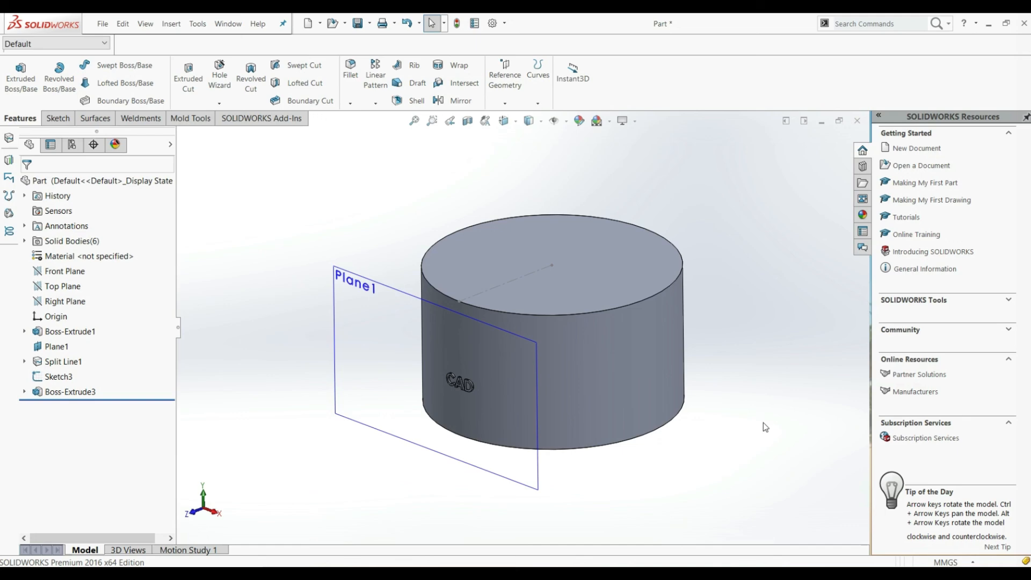